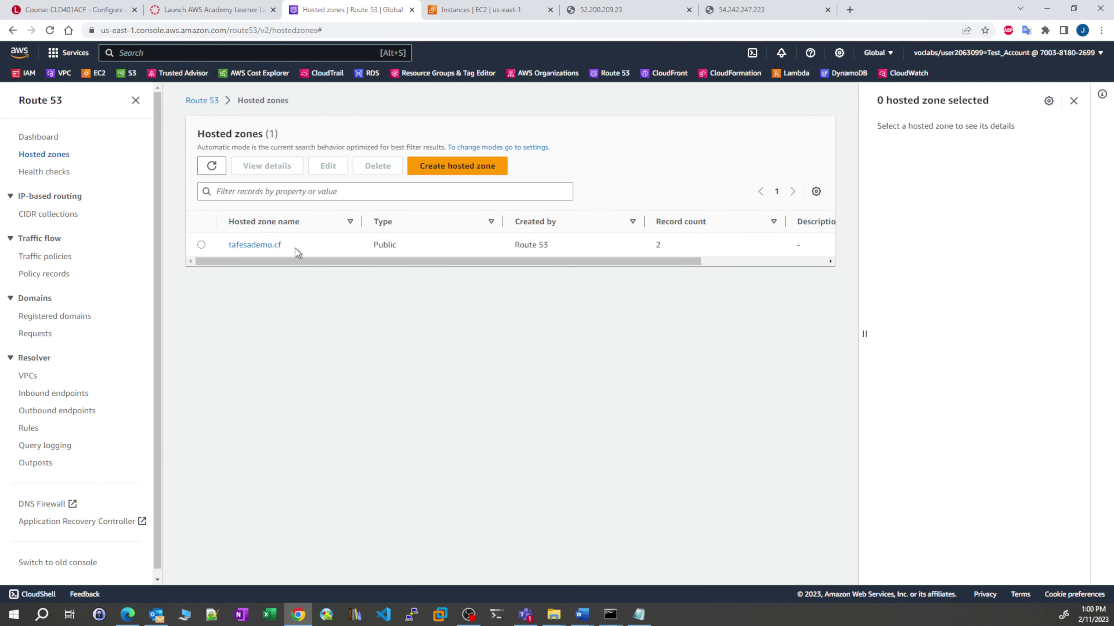
View the records of the tafesademo.cf hosted zone and check the refreshed status of the Web1 and Web2 EC2 instances.
click(275, 246)
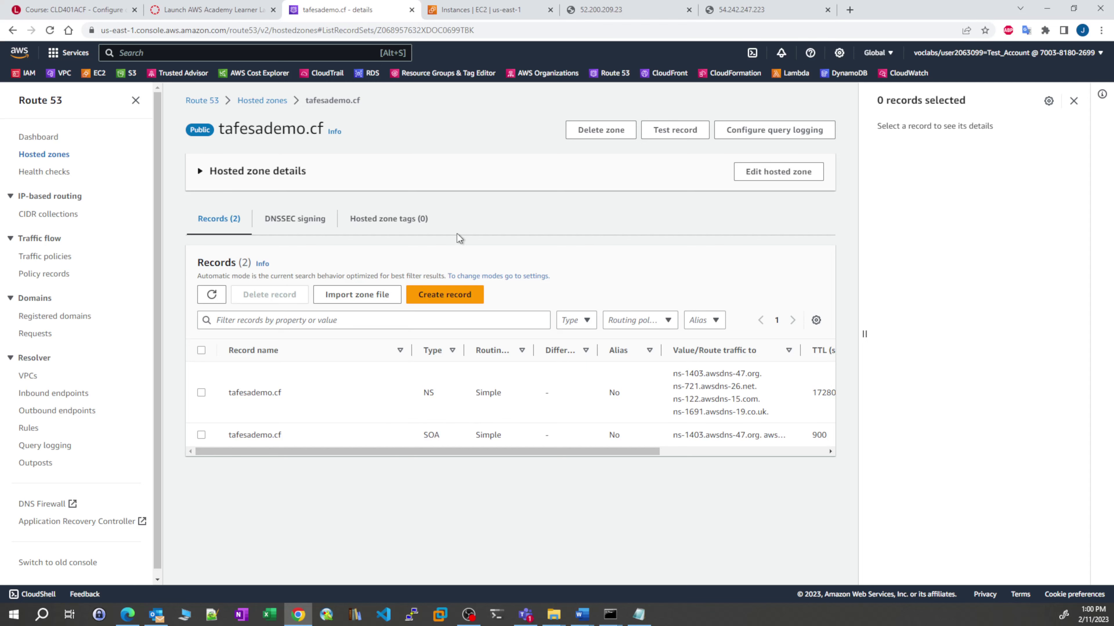
click(448, 14)
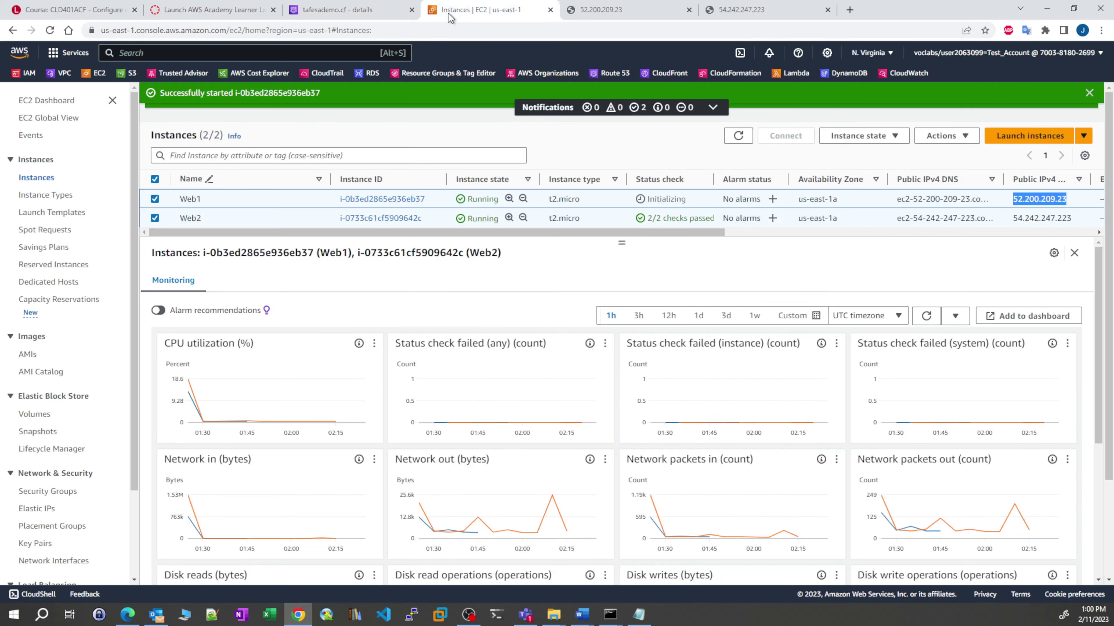
click(738, 135)
click(154, 218)
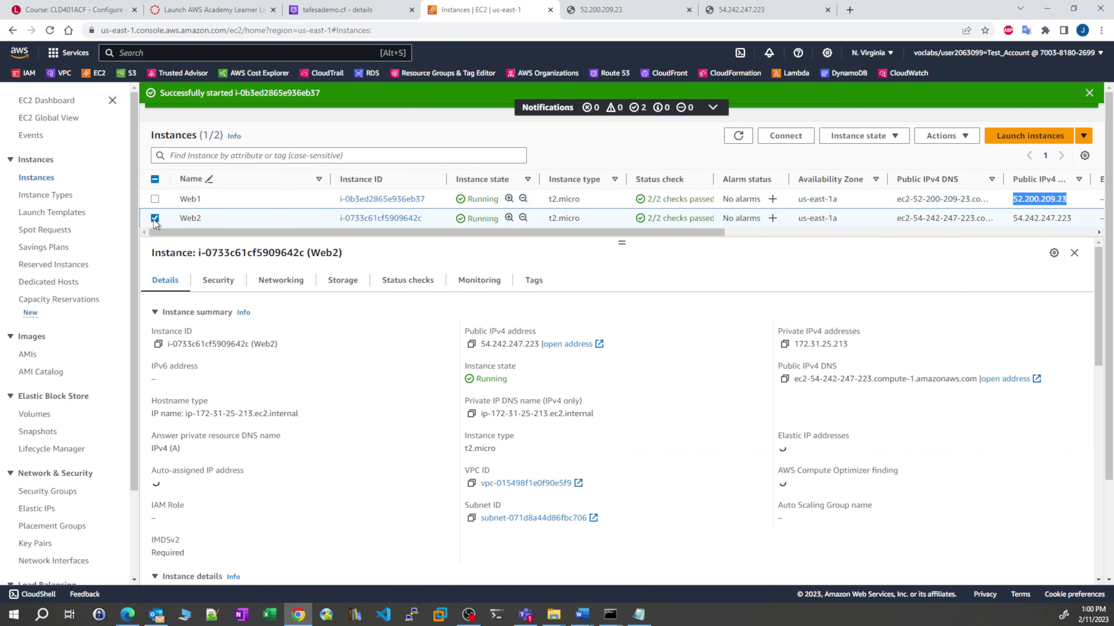
click(153, 219)
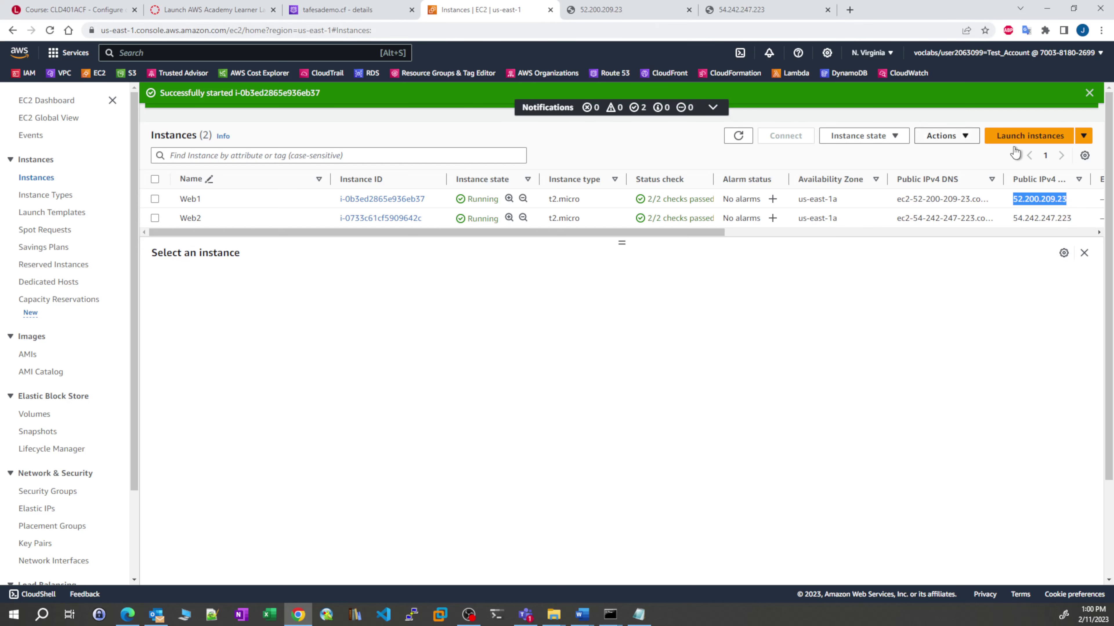
Examine the web pages served at 52.200.209.23 and 54.242.247.223 for their headings, instance IDs and hostnames.
click(629, 10)
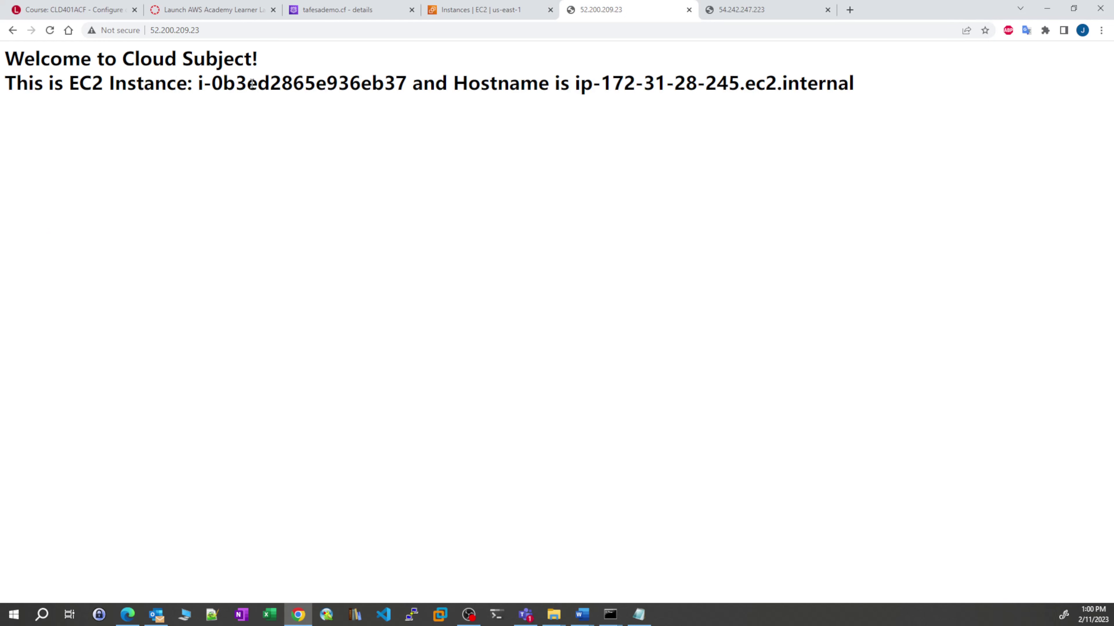
drag(193, 89, 395, 89)
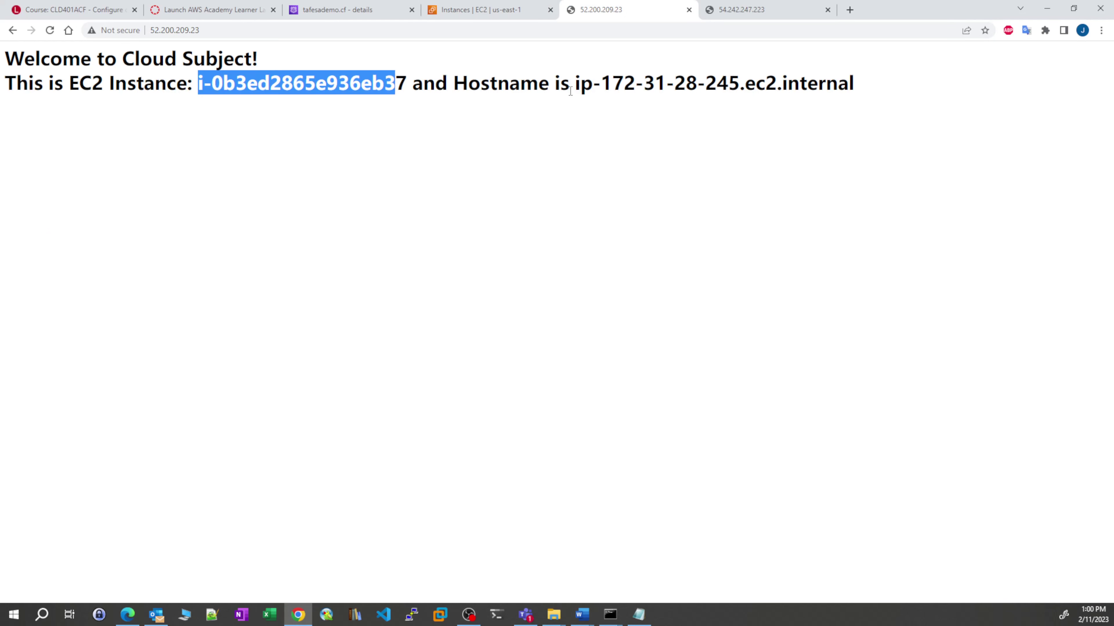
click(778, 82)
click(733, 10)
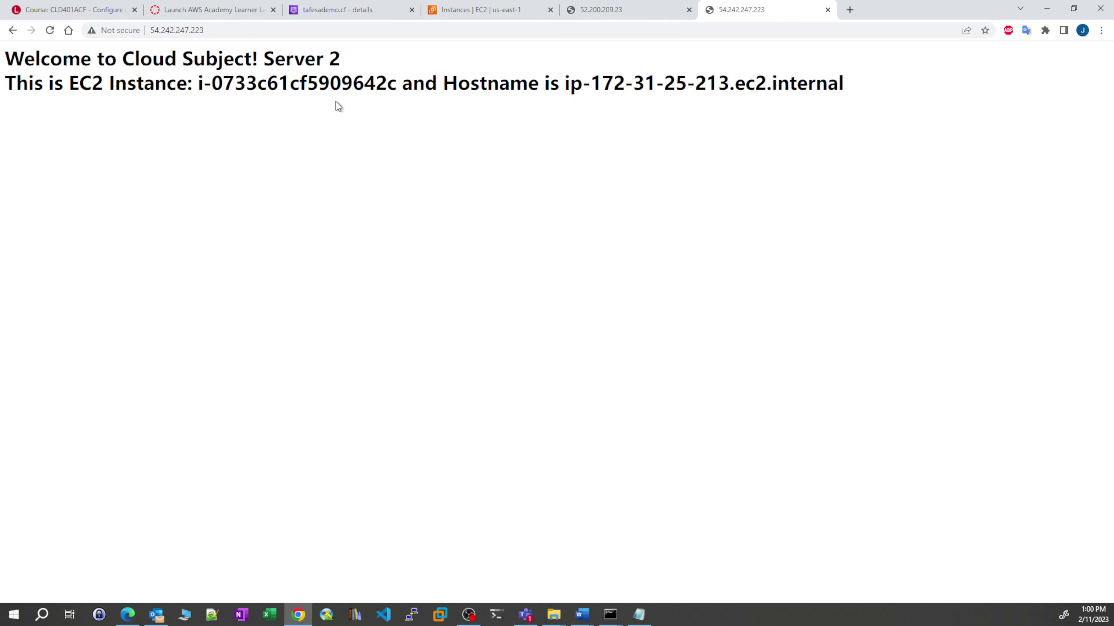
drag(266, 56, 479, 159)
click(505, 160)
Start a new Route 53 health check named WebServiceCheck that monitors the endpoint IP address 52.200.209.23.
click(353, 13)
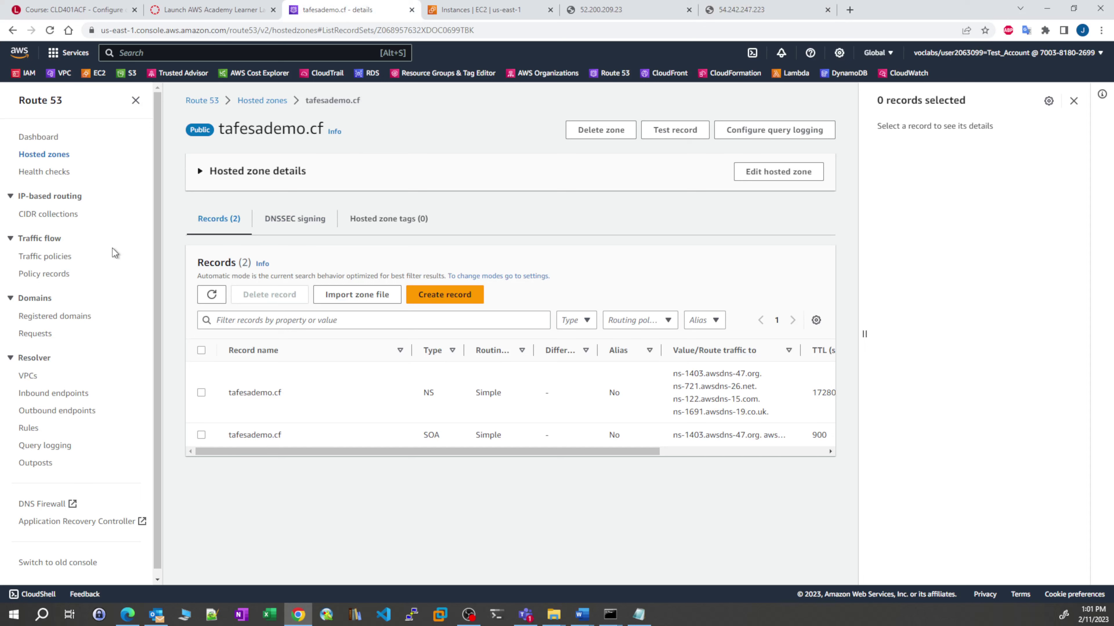
click(30, 173)
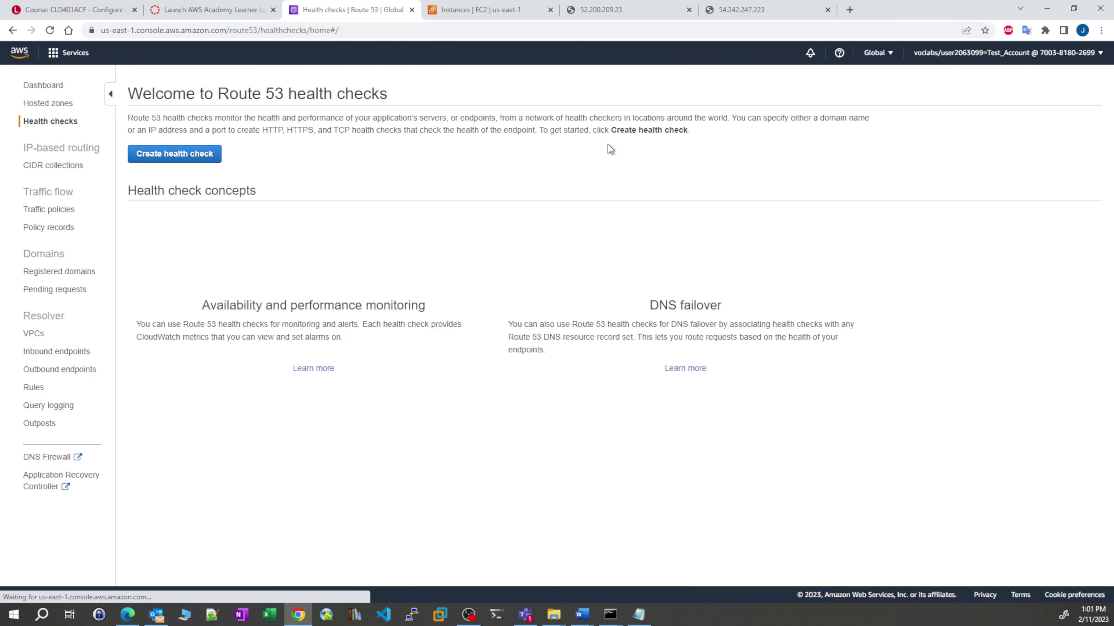
click(185, 251)
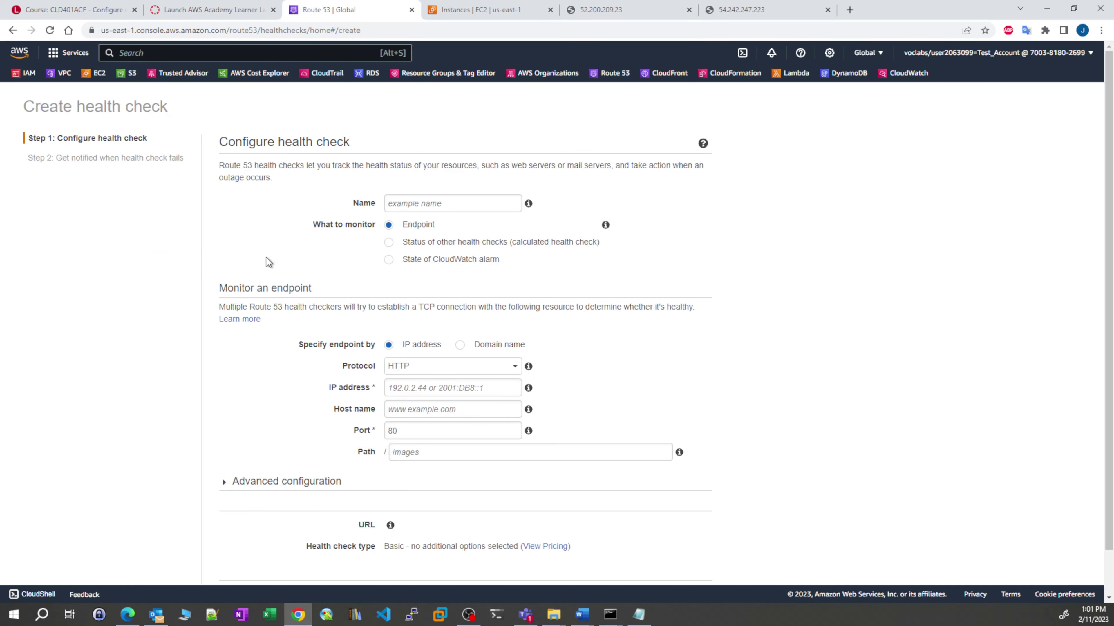
click(405, 206)
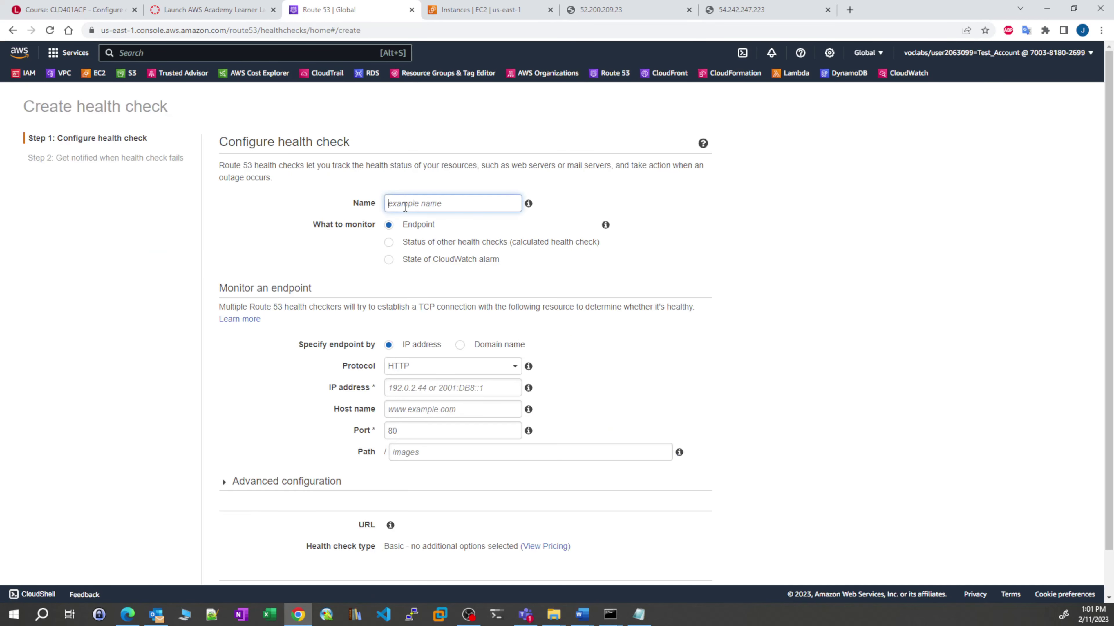
text(WebServiceCheck)
click(409, 387)
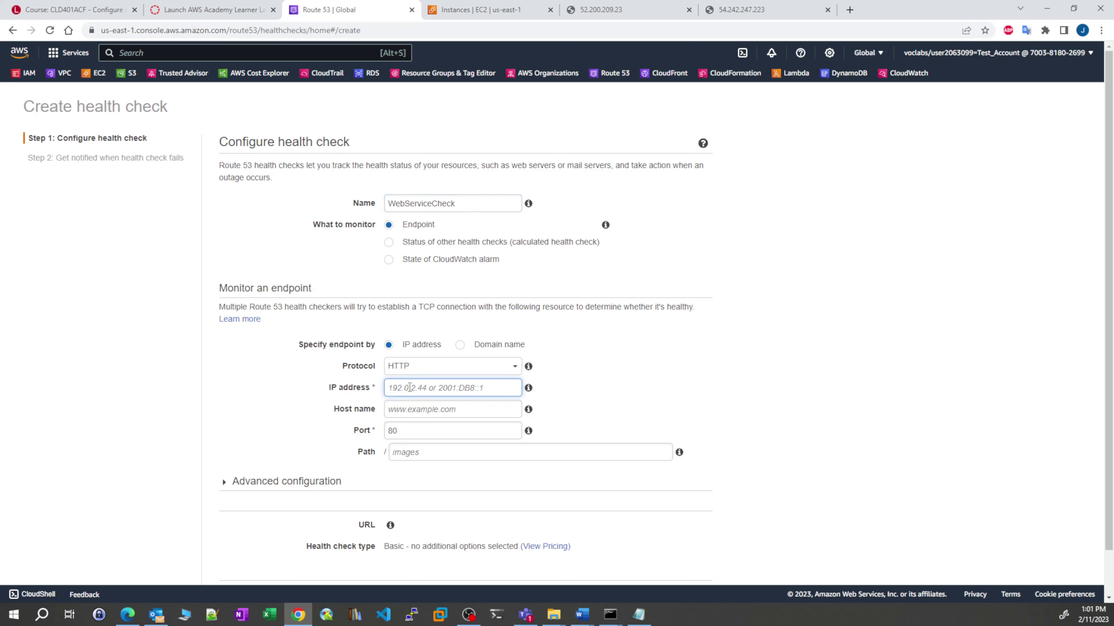
text(52.)
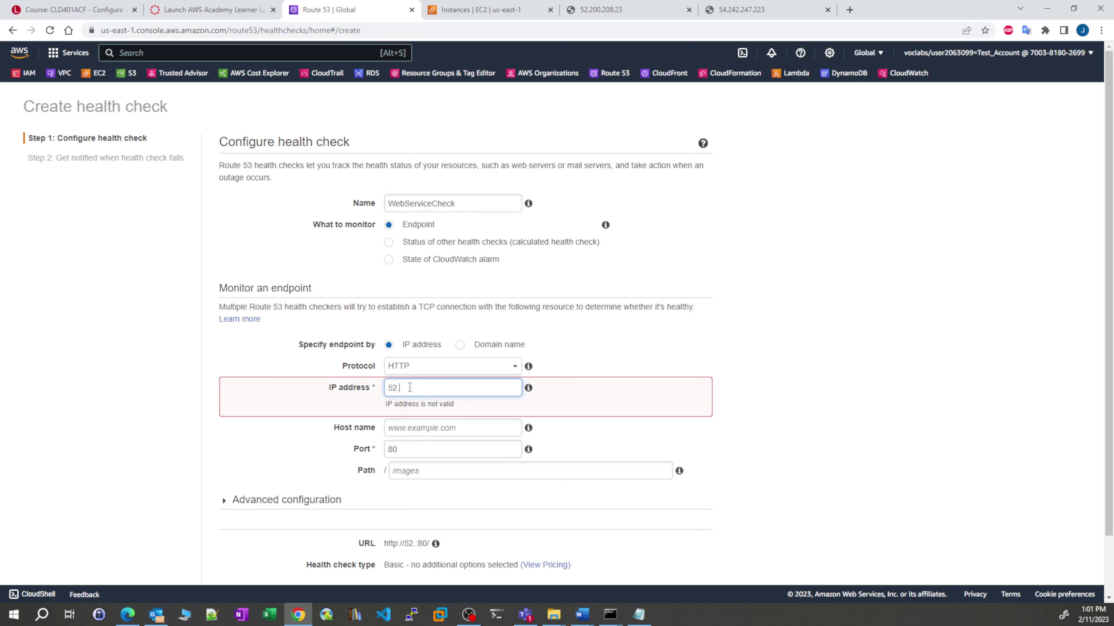
text(200.209.23)
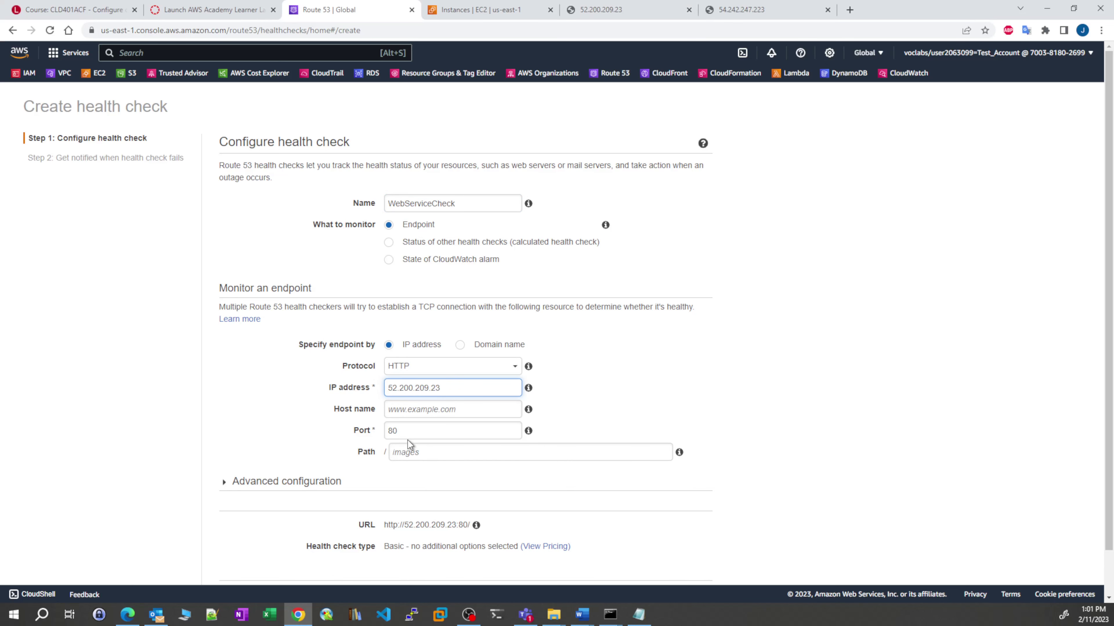
Set the health check's request interval to Fast (10 seconds) and create it without an alarm.
click(287, 482)
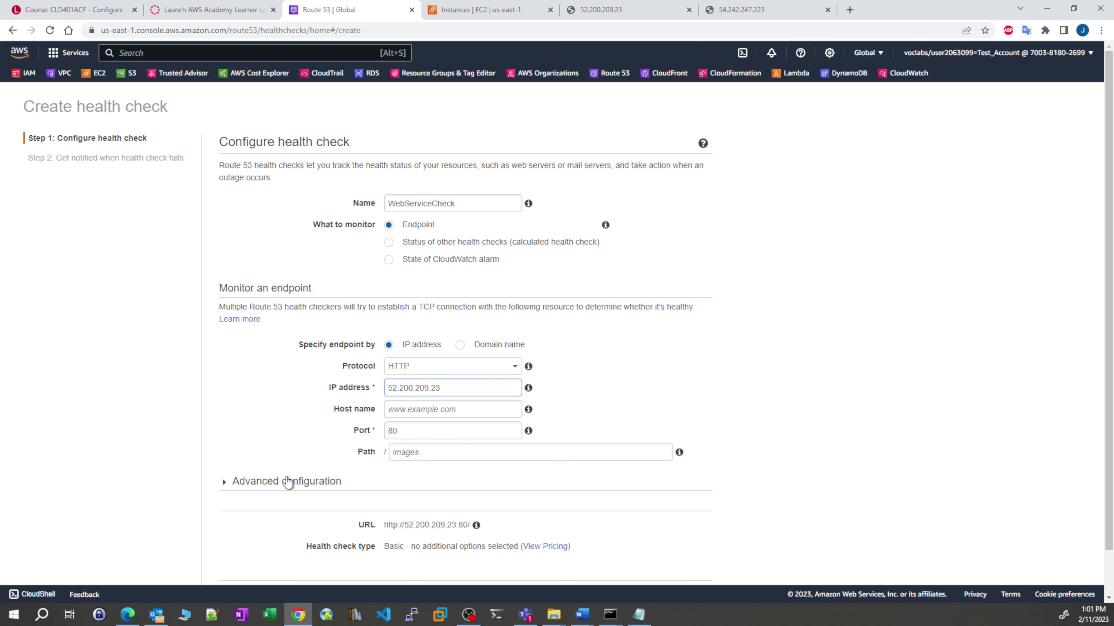
scroll(287, 482, down, 4)
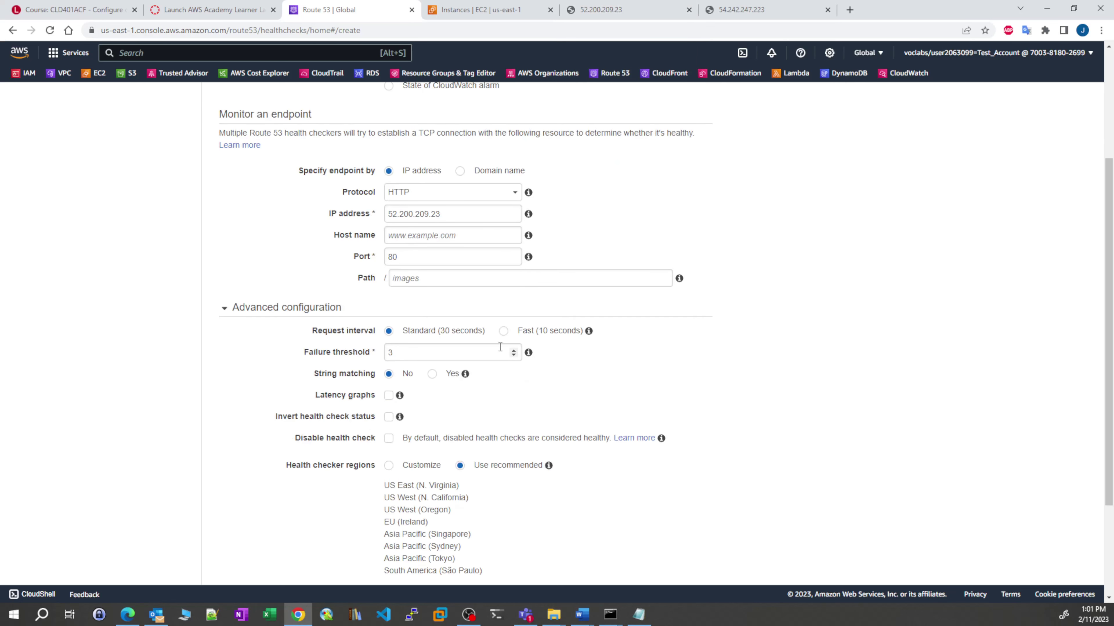
click(505, 332)
scroll(483, 467, down, 3)
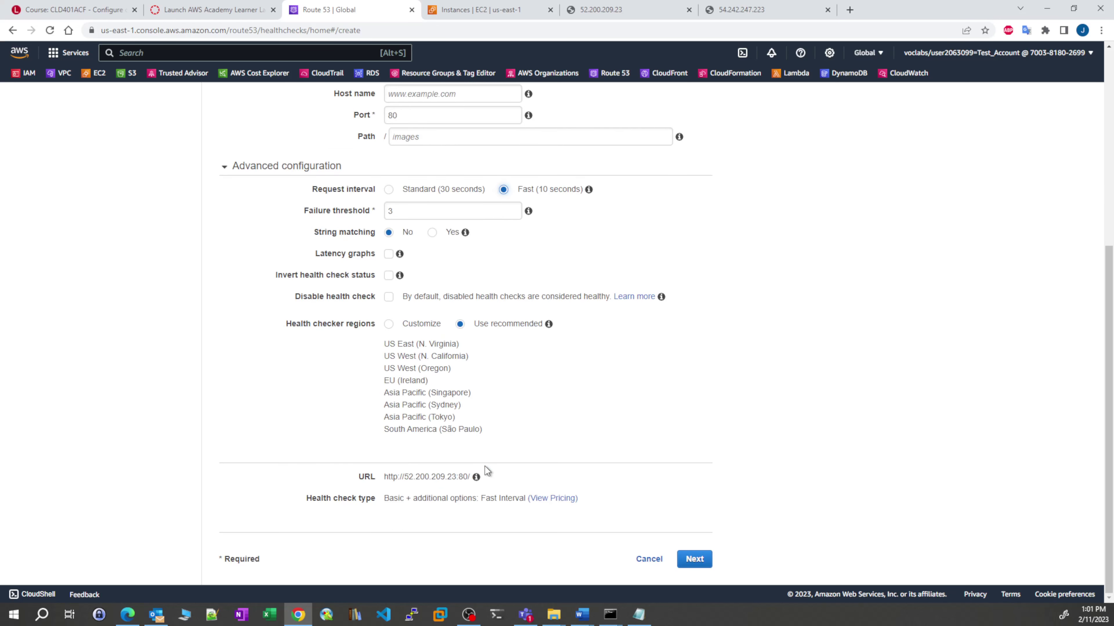
click(700, 561)
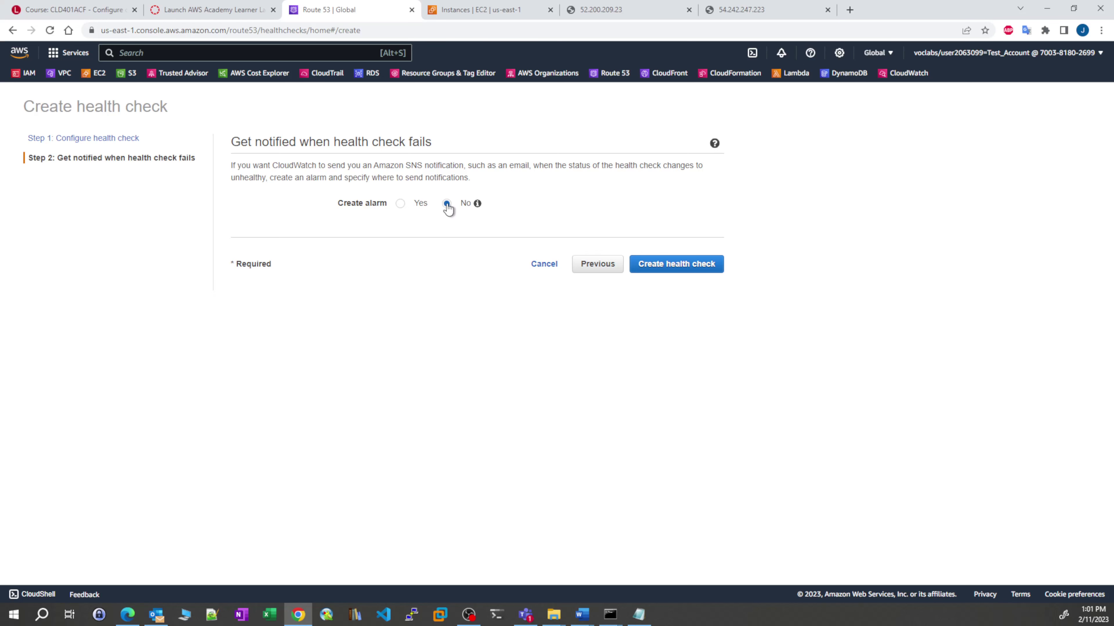
click(663, 266)
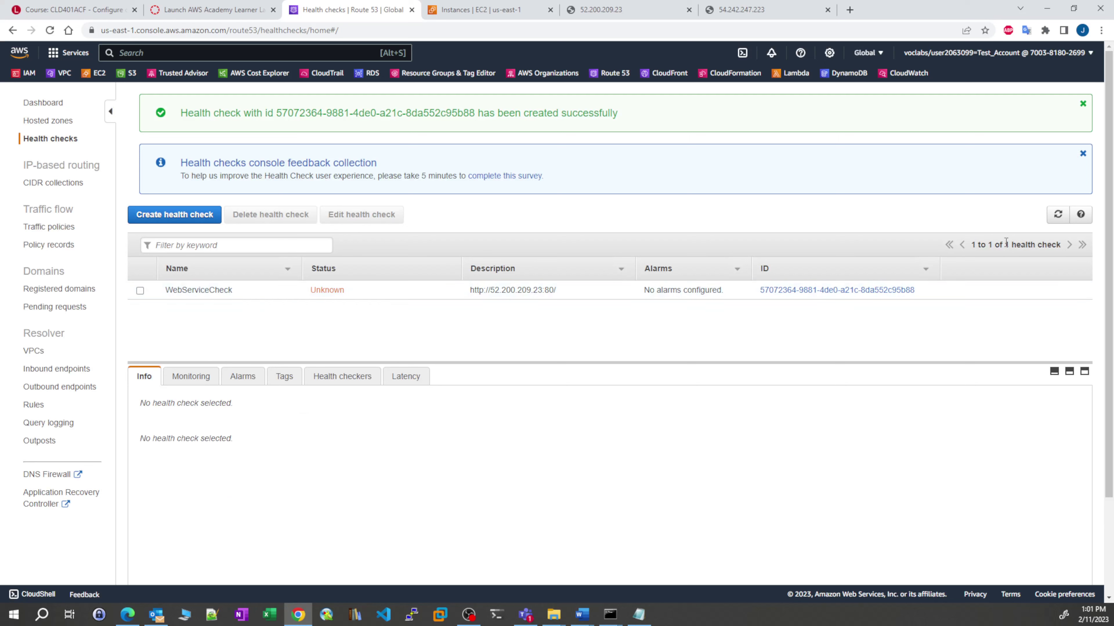
Refresh the health check list, enlarge the details area and examine the regional health checker results for WebServiceCheck.
click(1058, 214)
click(252, 297)
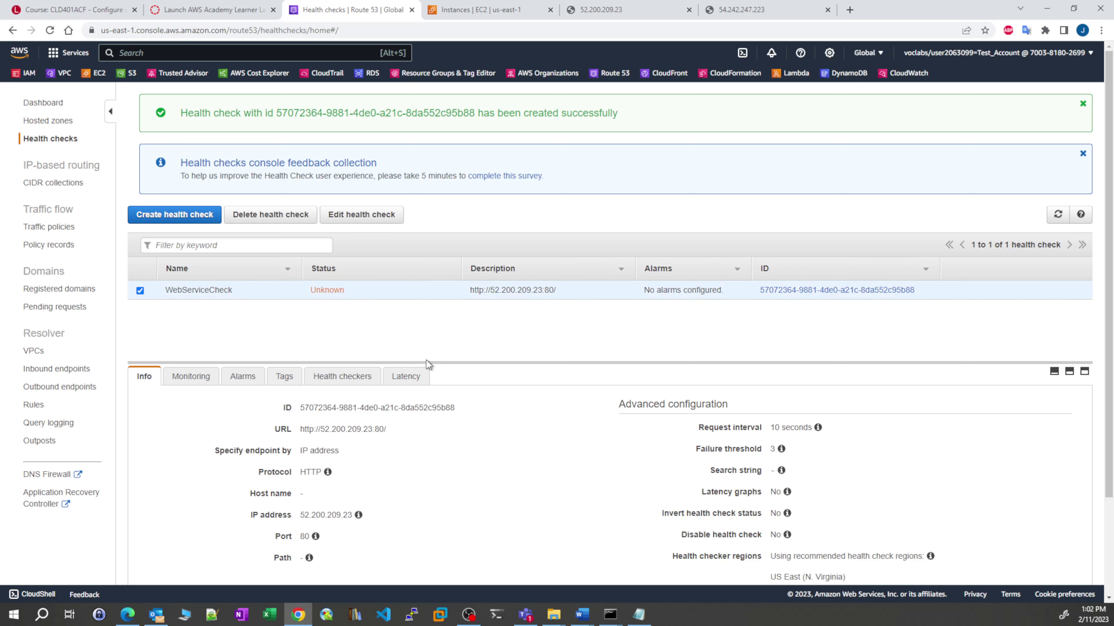
drag(428, 363, 434, 328)
click(342, 344)
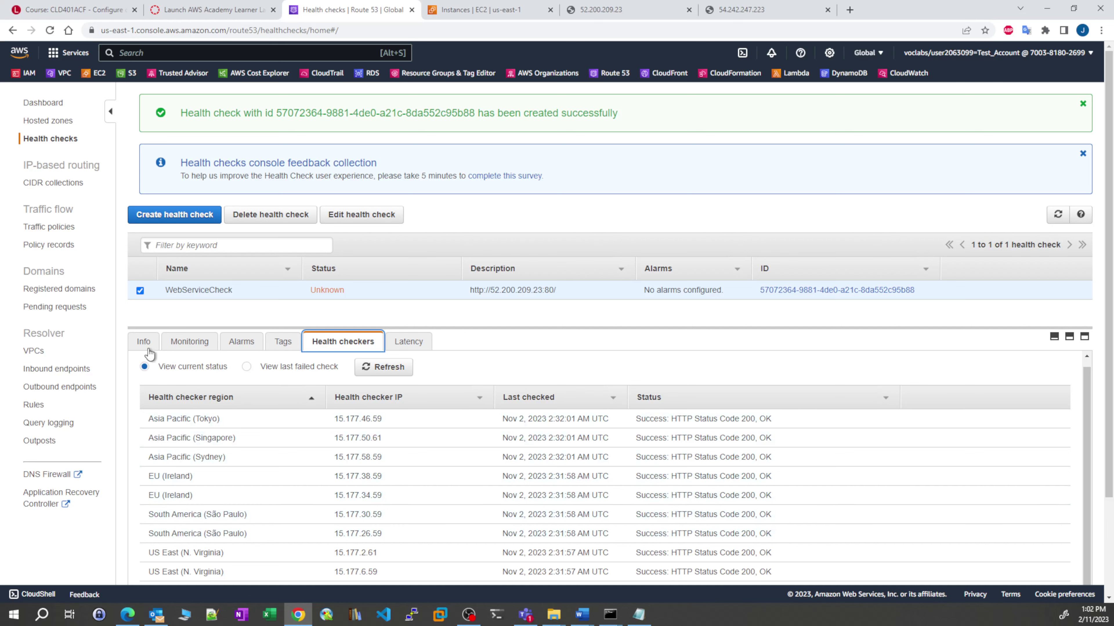
click(144, 343)
Refresh the list repeatedly to monitor WebServiceCheck's overall status and compare it with its health checker results.
click(1057, 215)
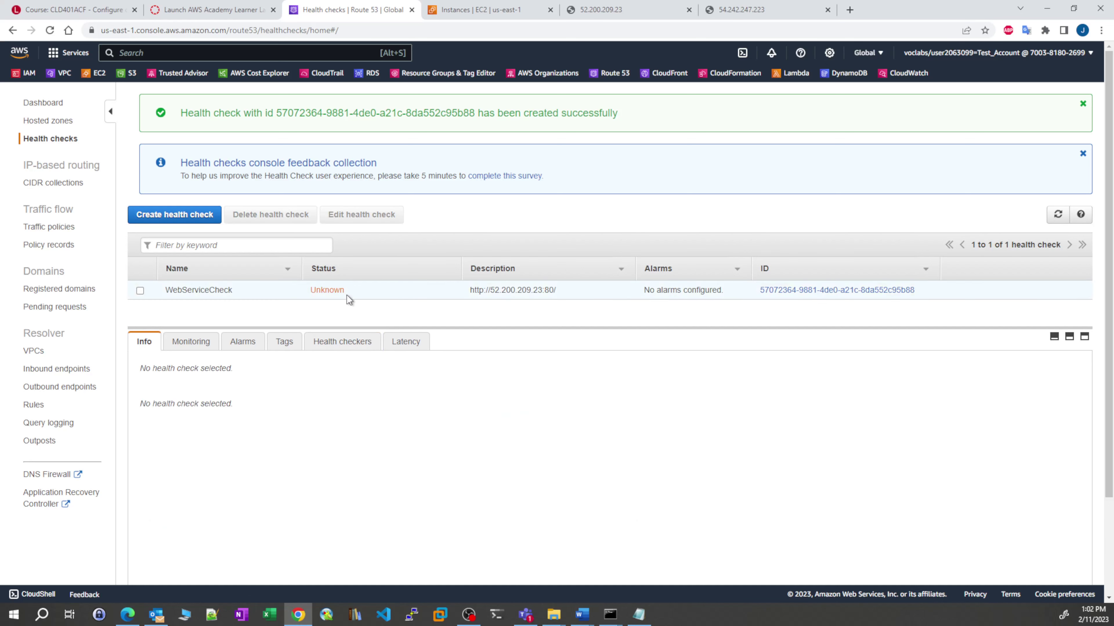
drag(310, 291, 340, 292)
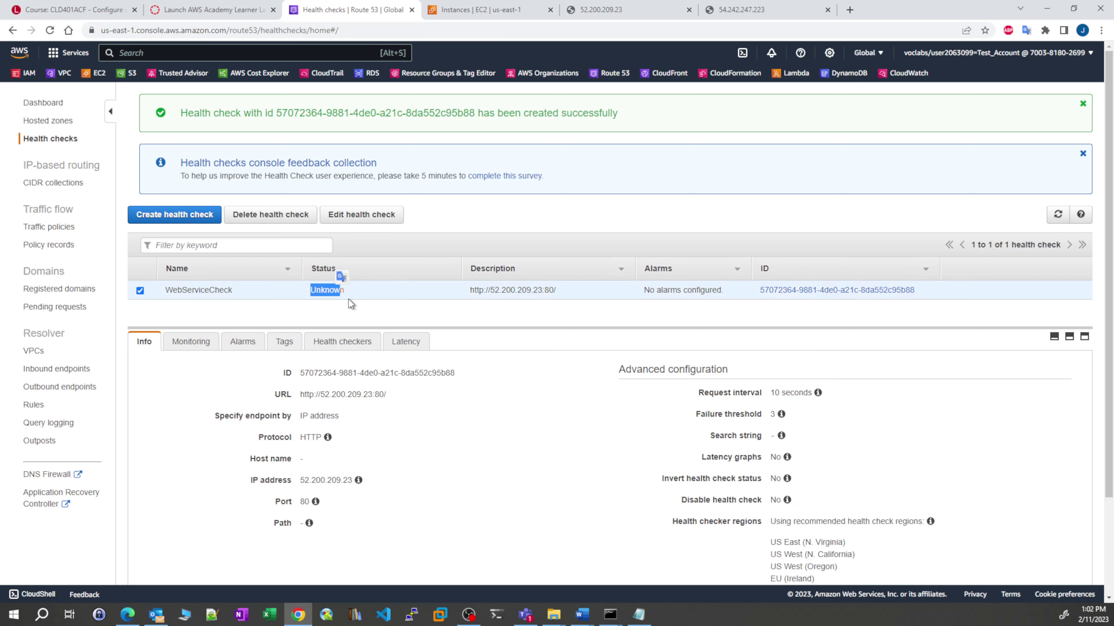
click(353, 315)
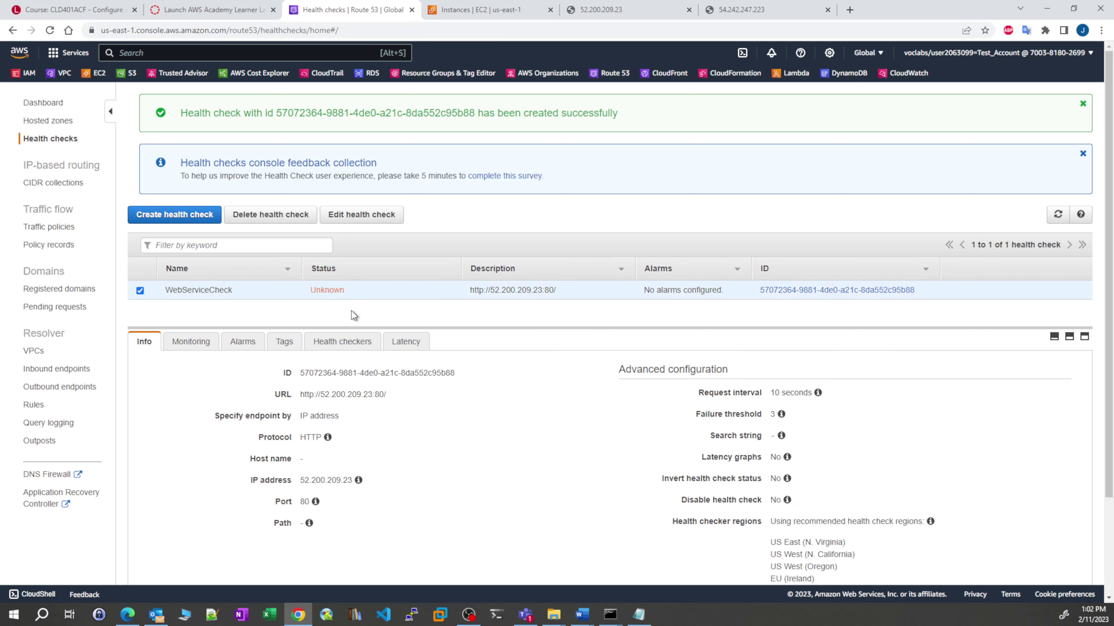
click(1057, 217)
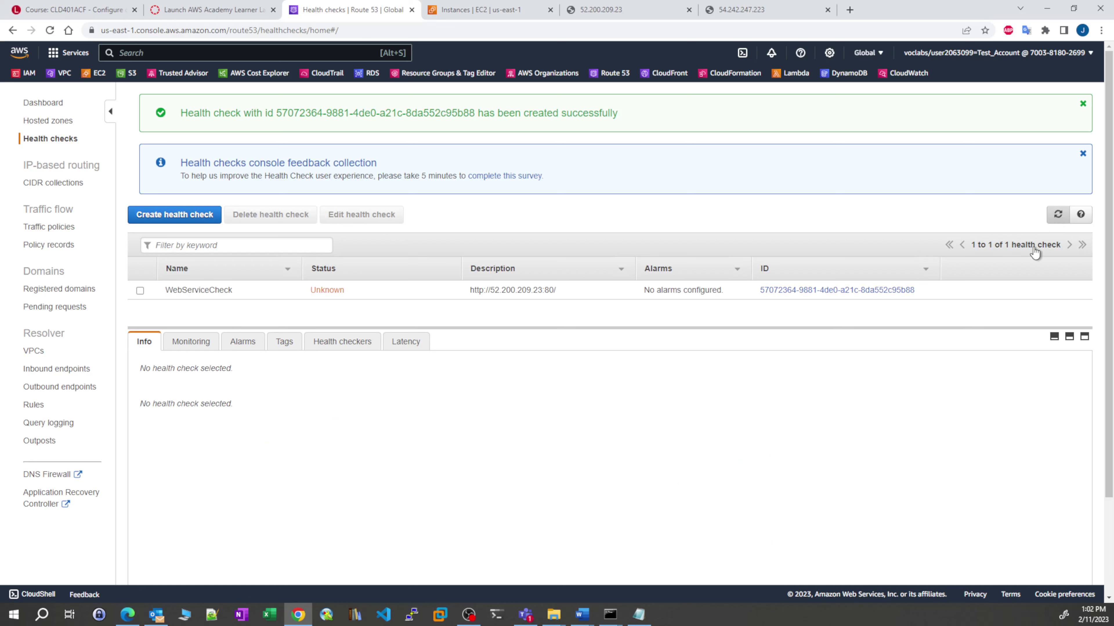
click(301, 293)
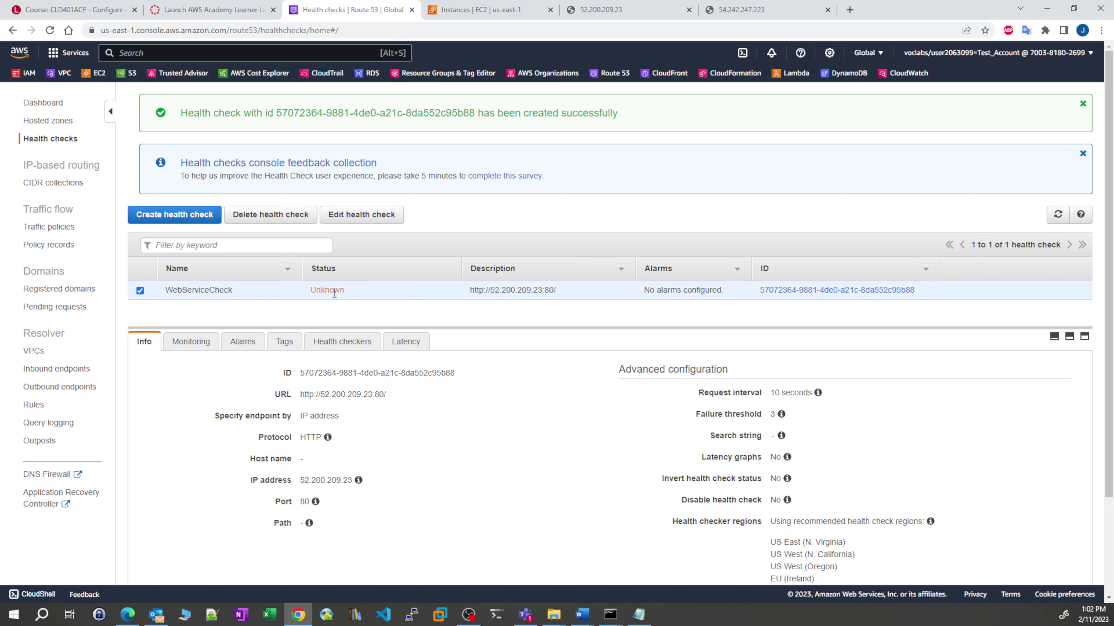
click(349, 345)
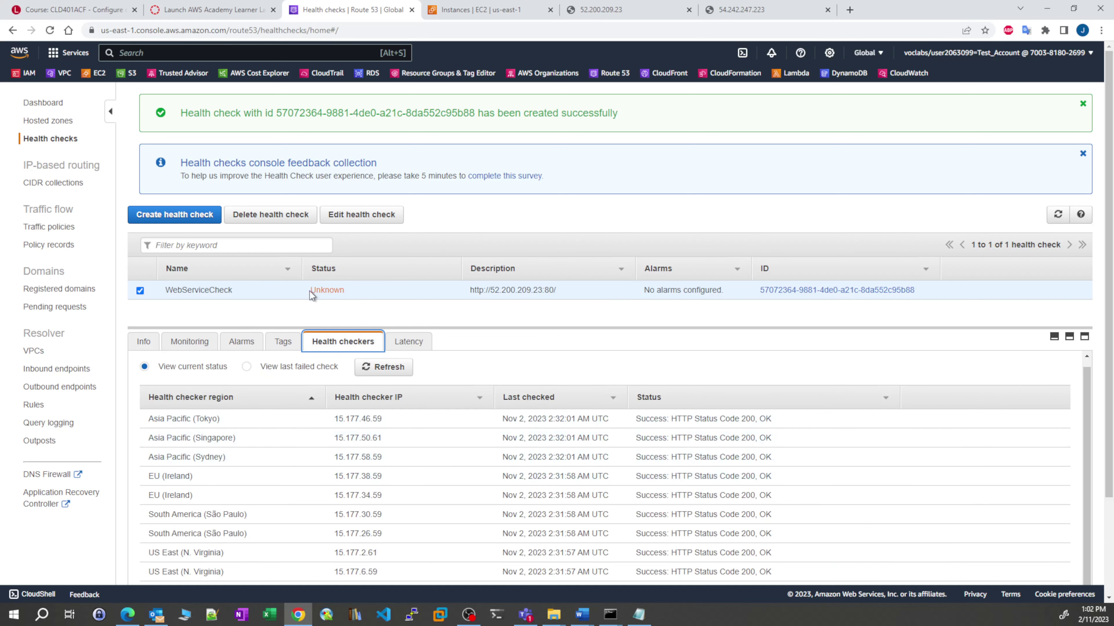
drag(311, 290, 339, 288)
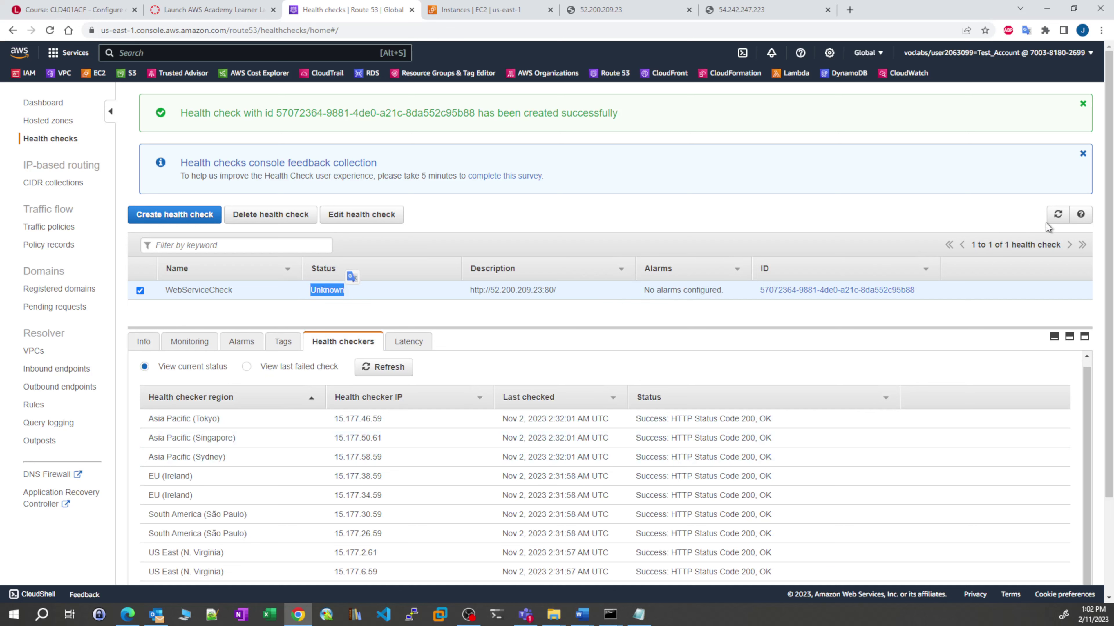
click(1058, 215)
click(151, 342)
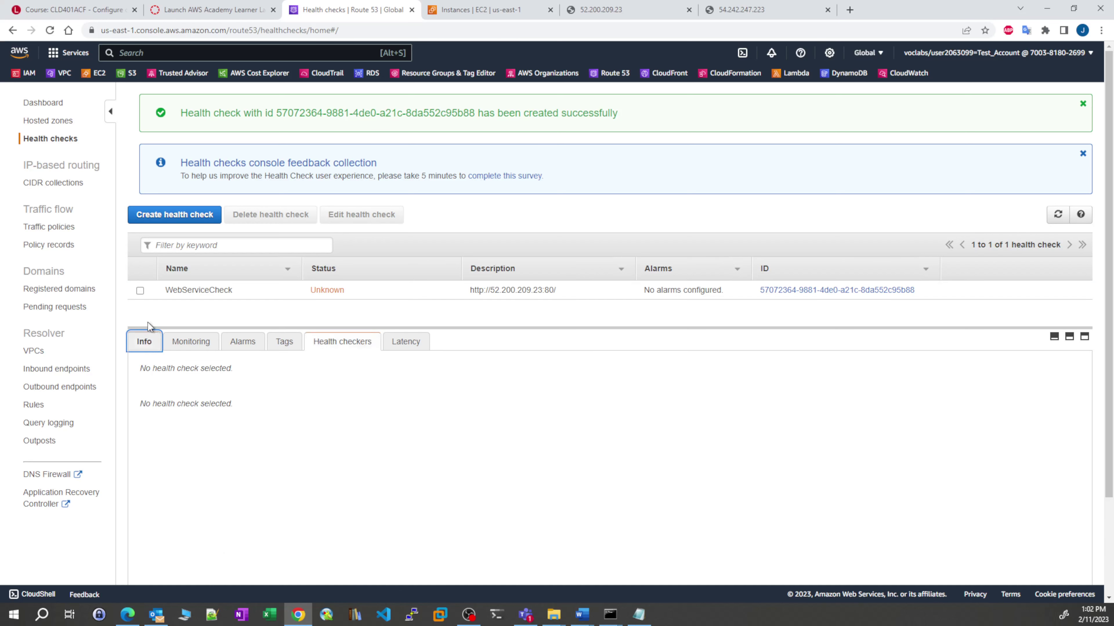
Start a new record in the tafesademo.cf hosted zone using the Failover routing policy.
click(43, 122)
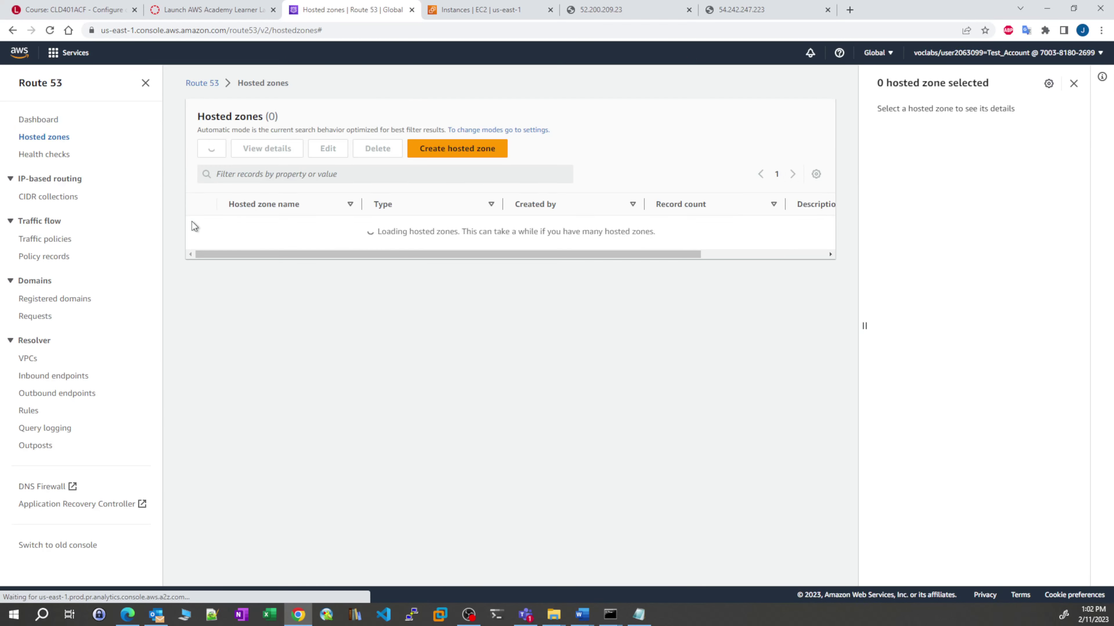
click(202, 245)
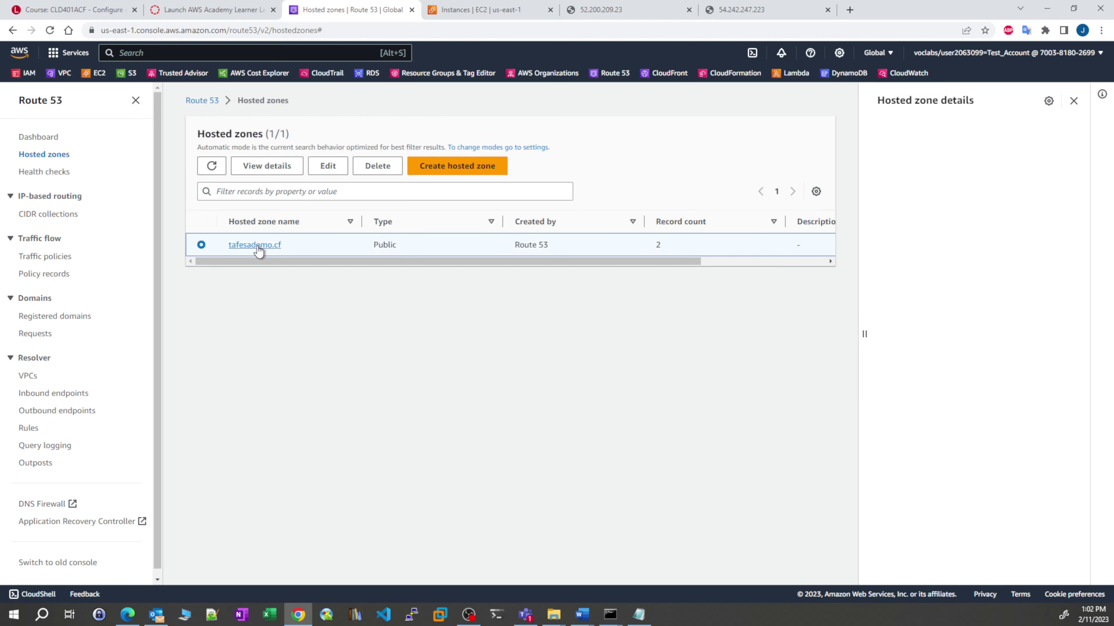
click(257, 245)
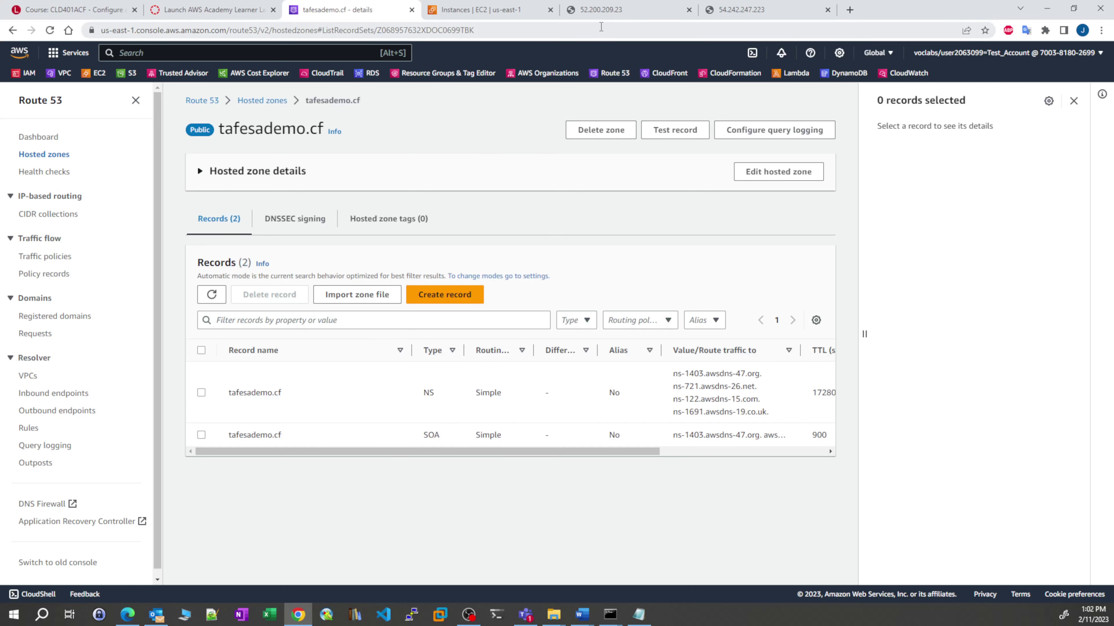
click(446, 294)
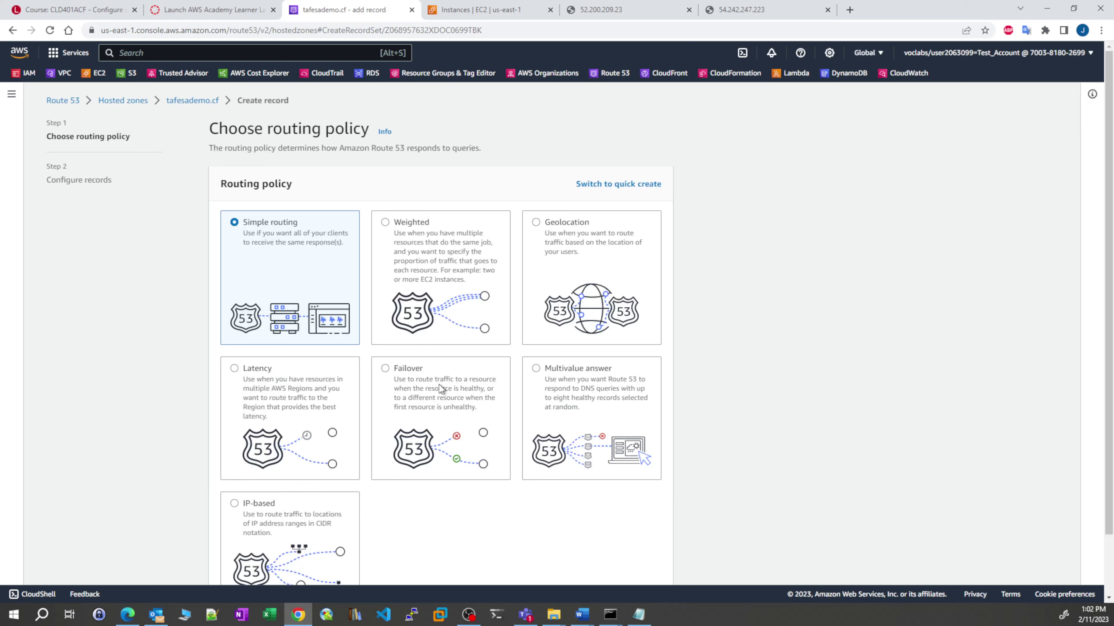
click(415, 376)
scroll(525, 474, down, 3)
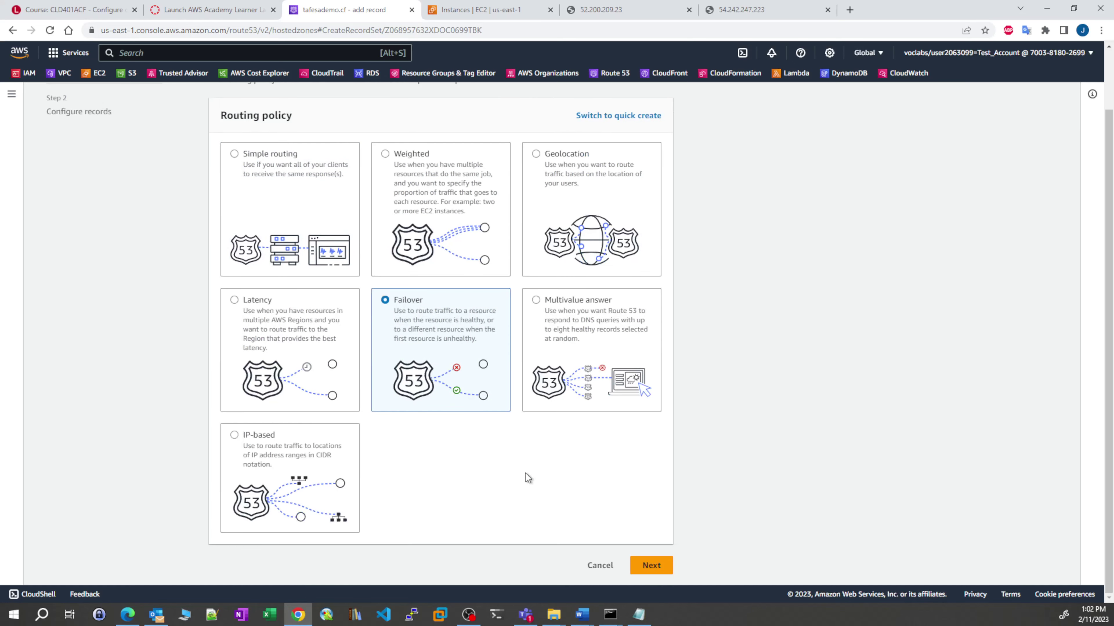
click(640, 566)
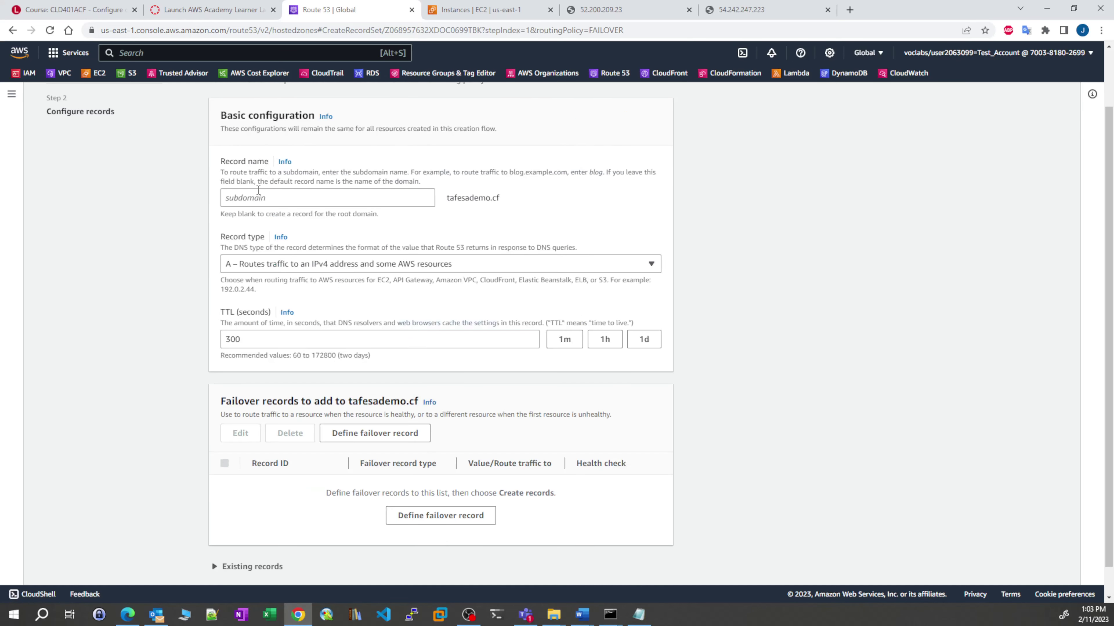
Name the failover record www and set its TTL to 15 seconds.
click(263, 198)
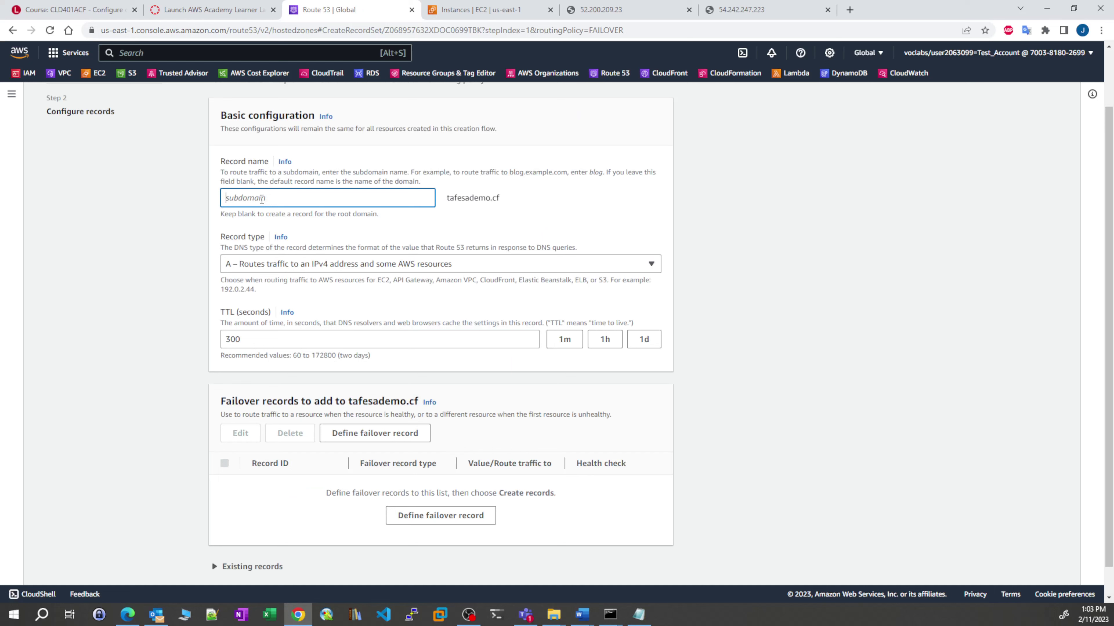
text(www)
double_click(267, 344)
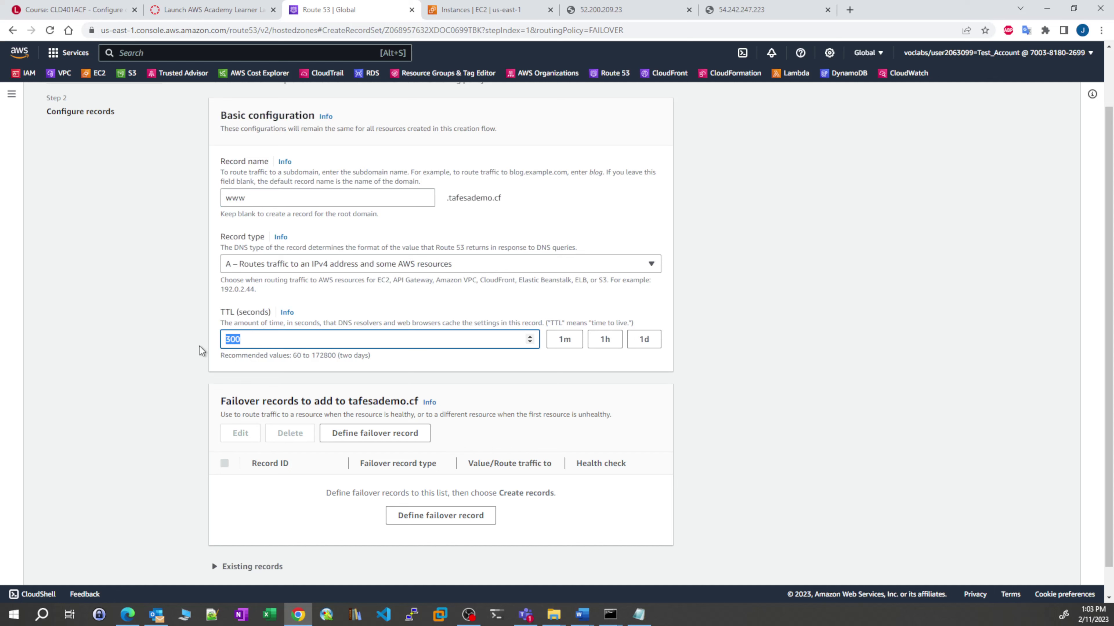
text(15)
scroll(532, 454, down, 1)
click(386, 460)
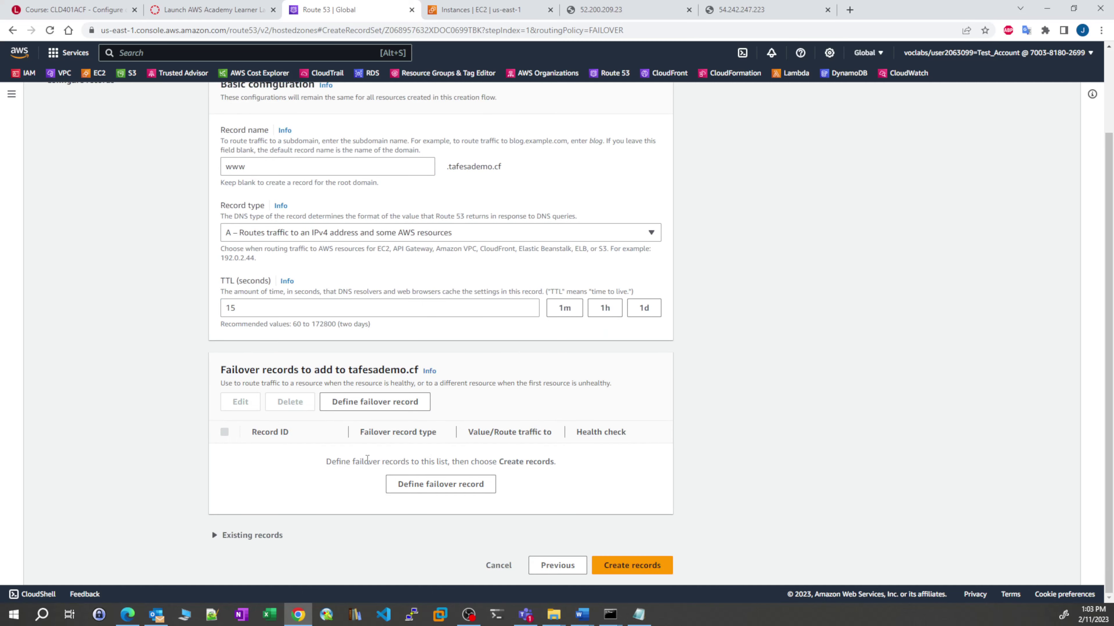
click(432, 493)
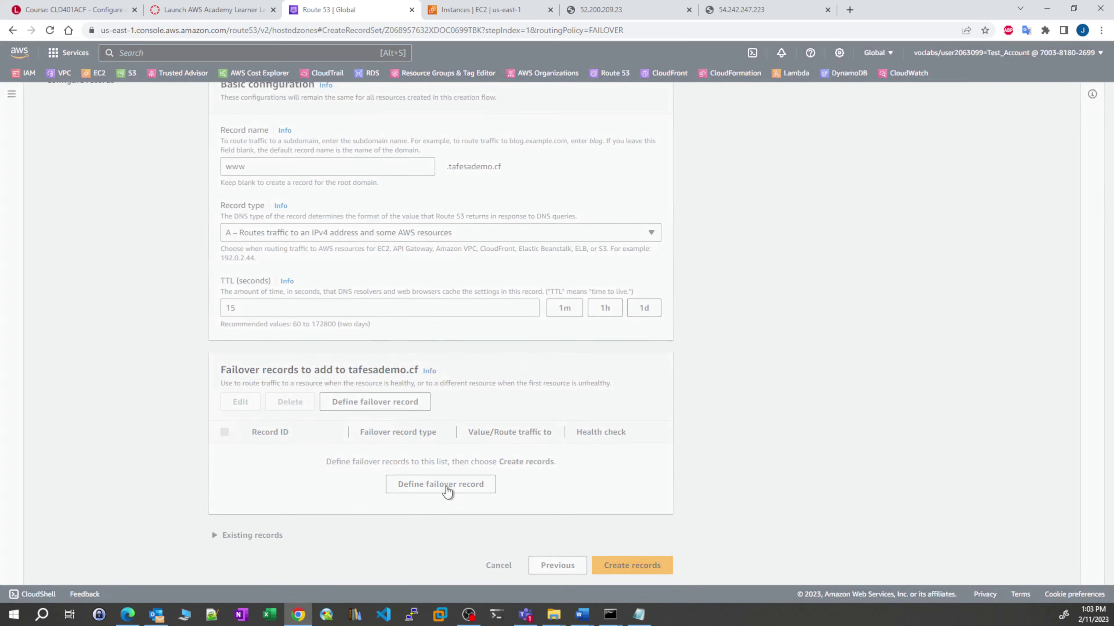
click(443, 244)
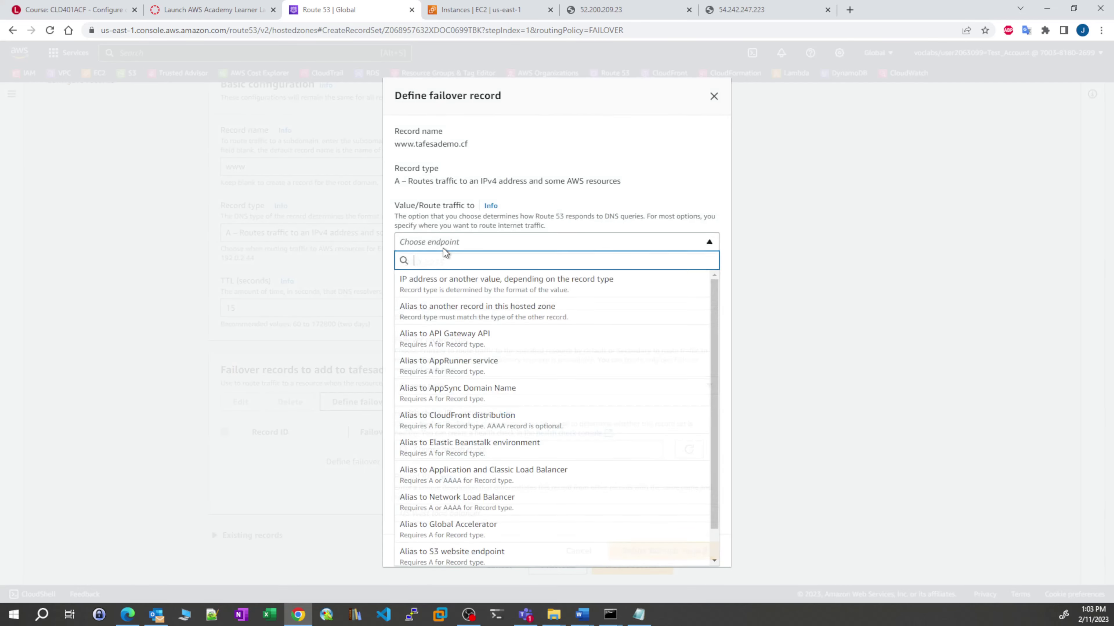
click(425, 290)
click(445, 286)
text(52.200.2)
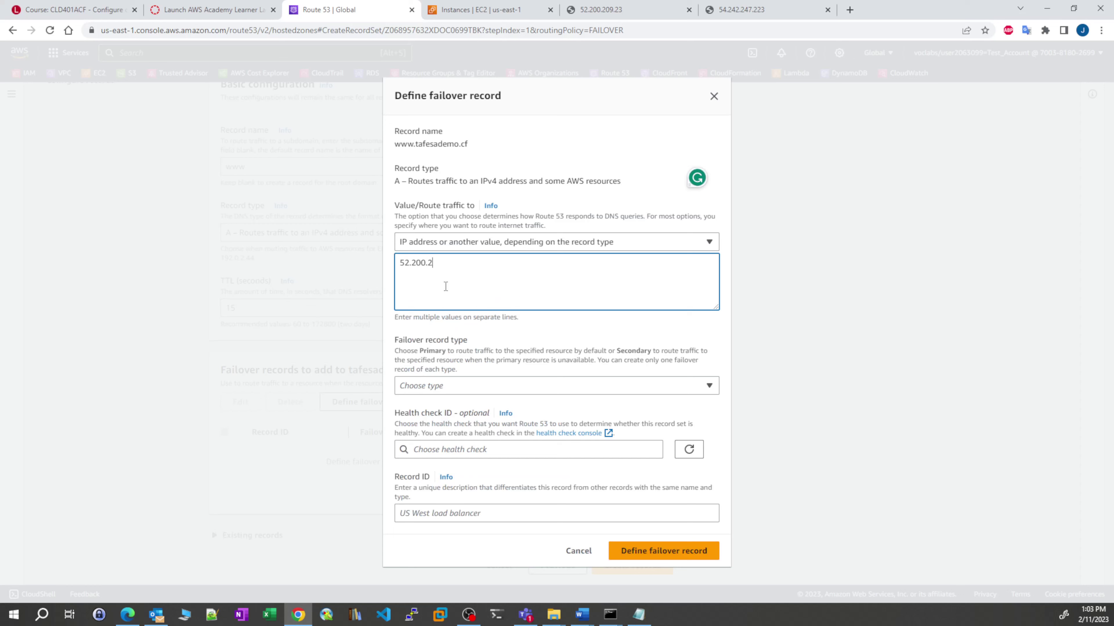
text(09.23)
Set the failover record type to Primary and associate the WebServiceCheck health check with it.
click(435, 386)
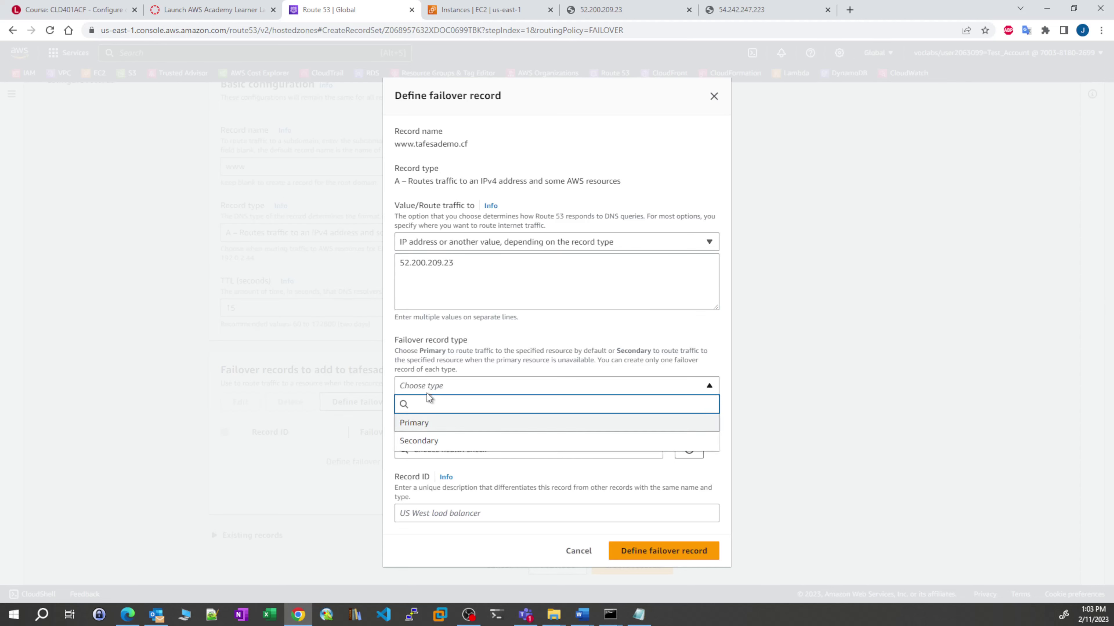
click(411, 423)
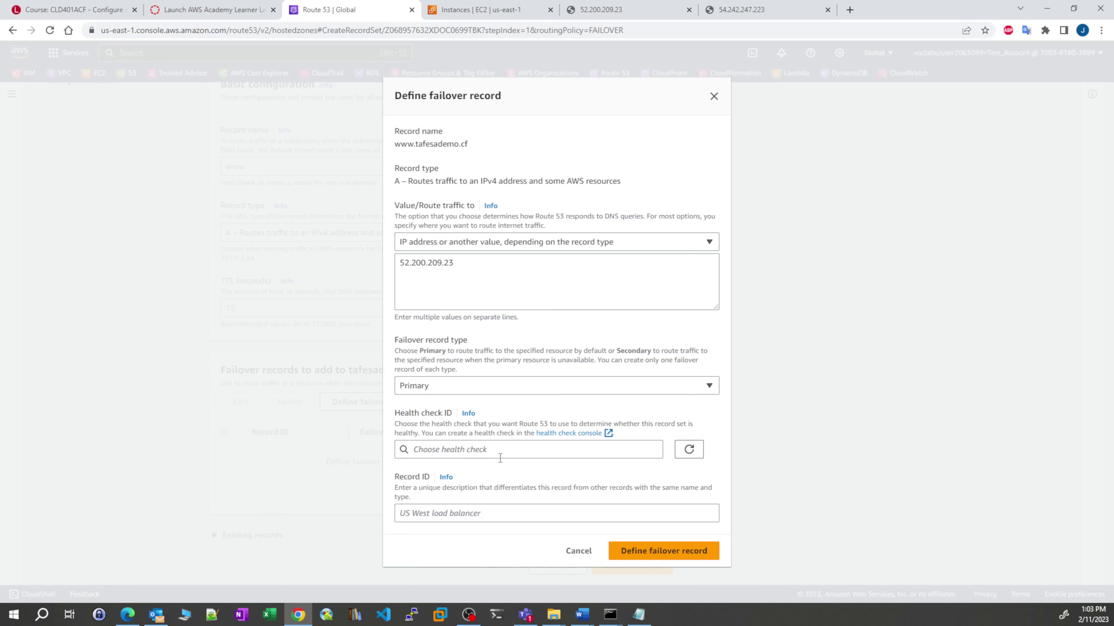
click(688, 450)
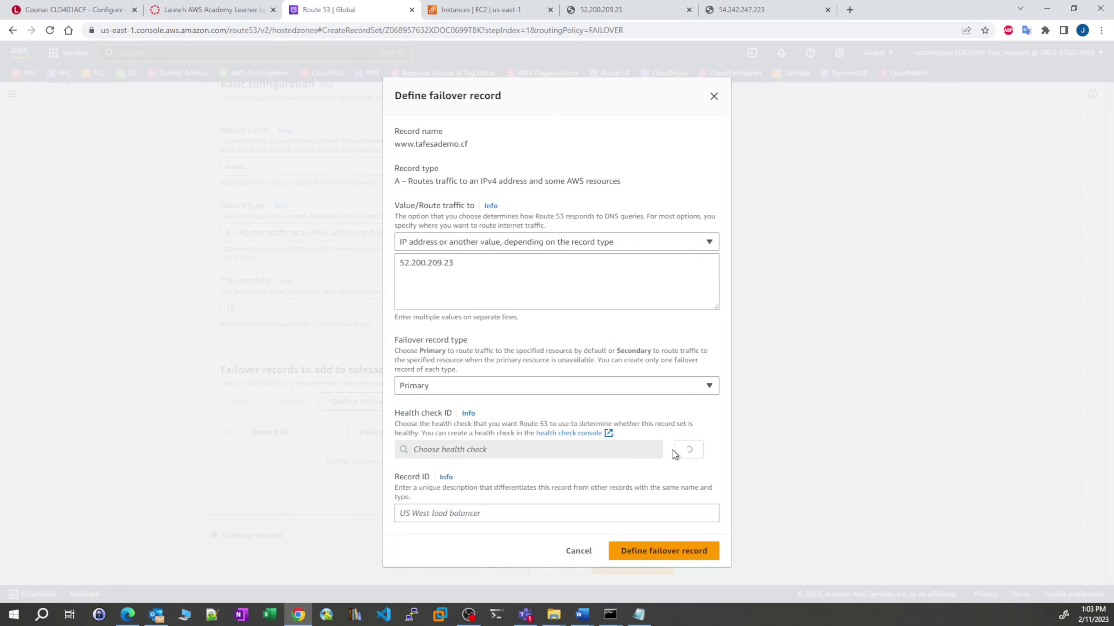
click(499, 451)
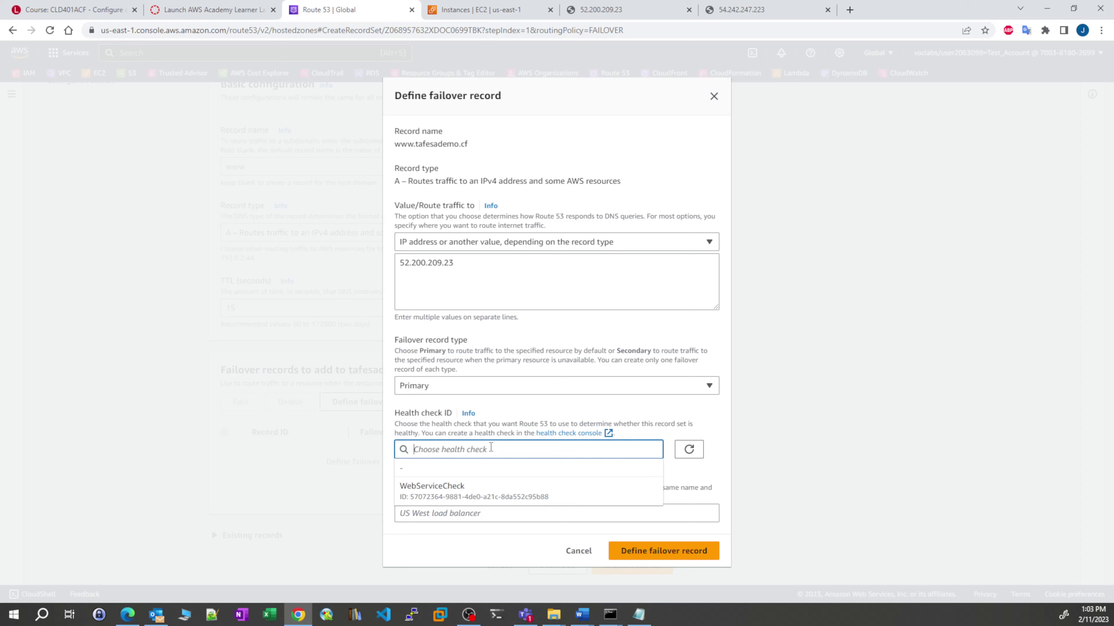
click(420, 497)
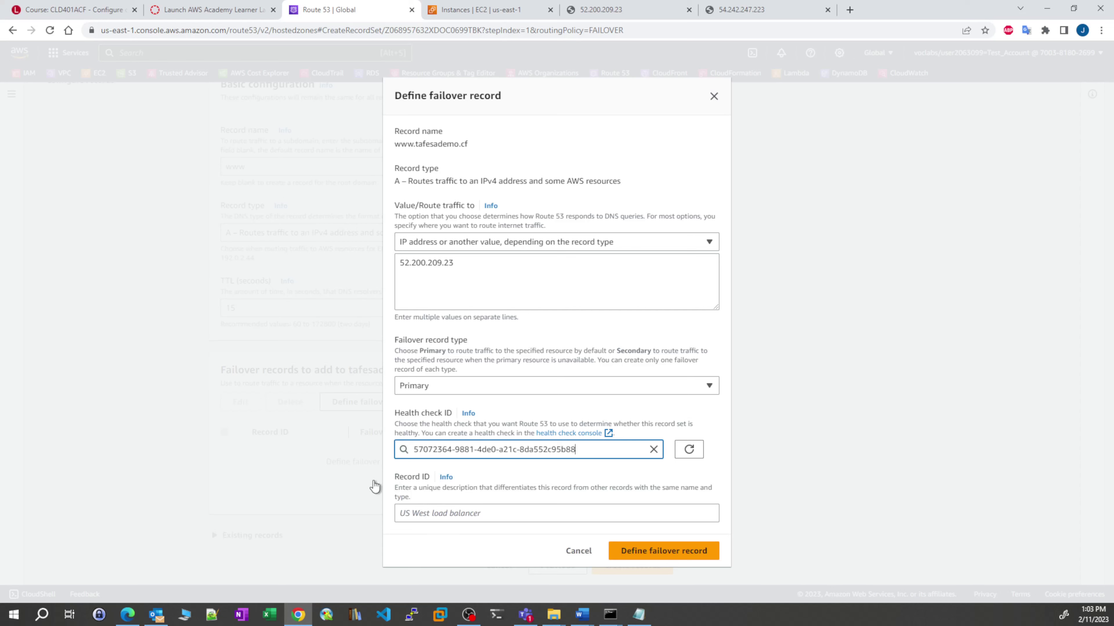
Enter PrimaryWebServer as the record ID, finish the failover definition and create the record.
click(437, 513)
text(Pi)
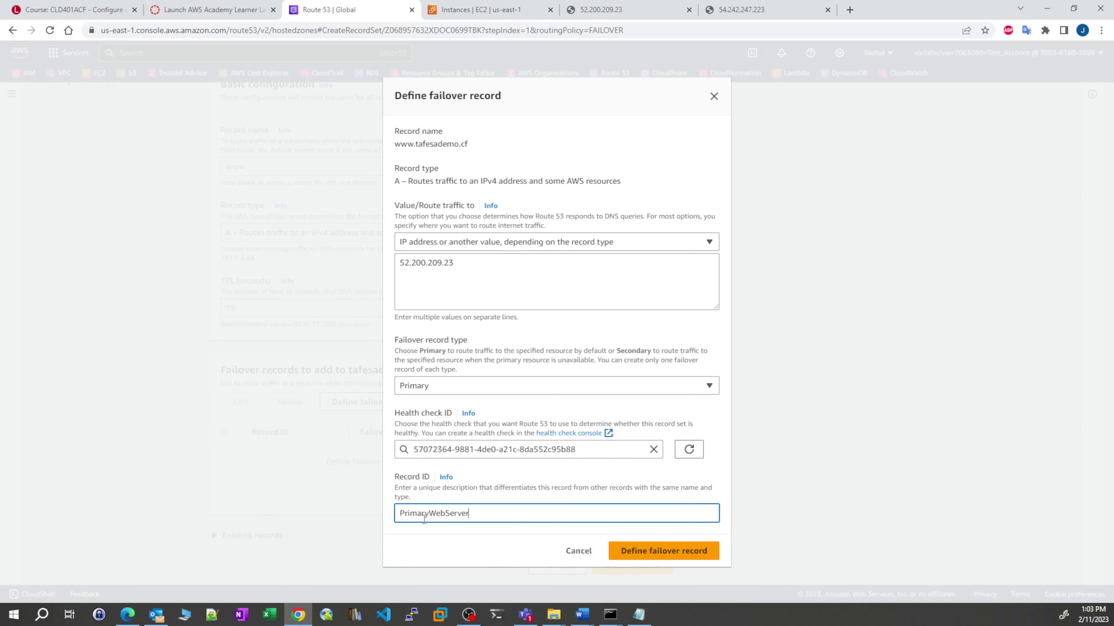
click(658, 551)
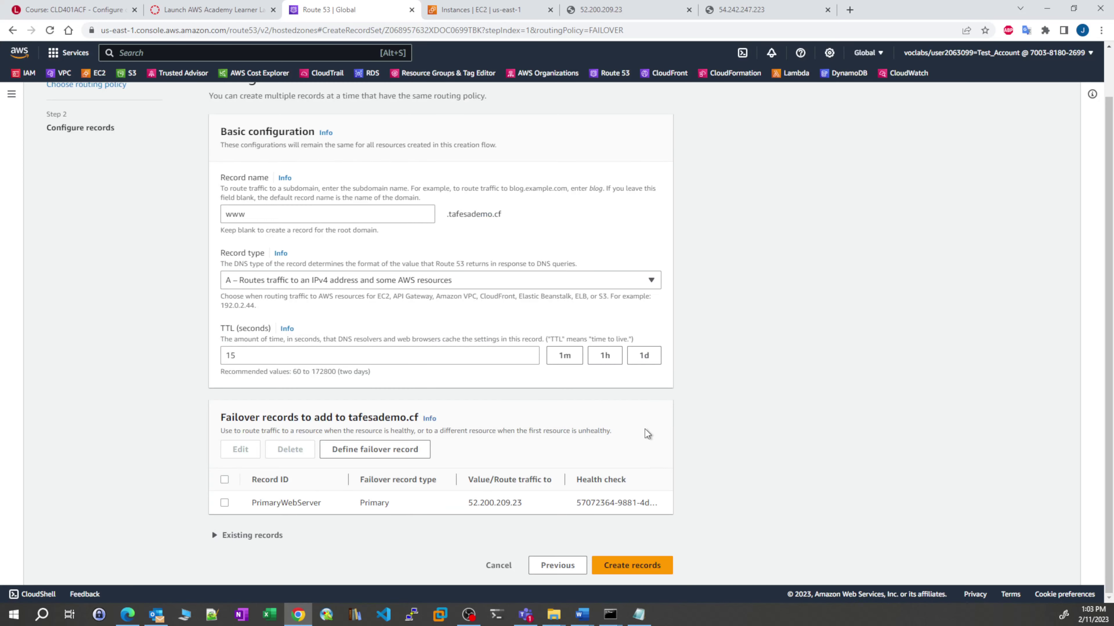
click(644, 567)
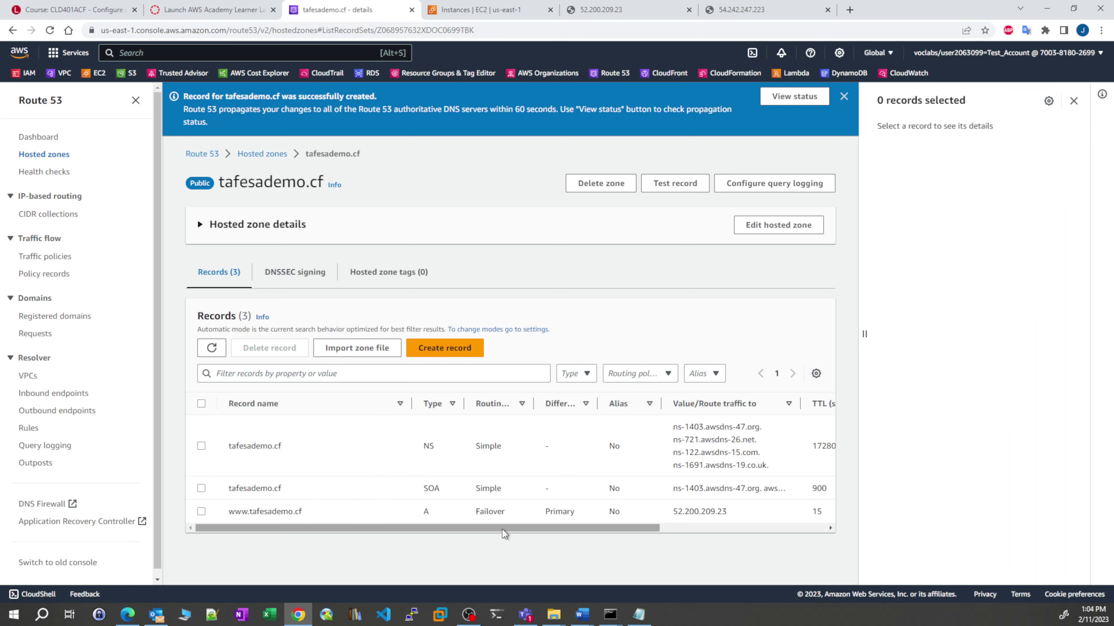
Start another record in the hosted zone with the Failover routing policy, named www with a TTL of 15 seconds.
click(423, 351)
click(406, 380)
scroll(436, 449, down, 1)
scroll(435, 449, down, 2)
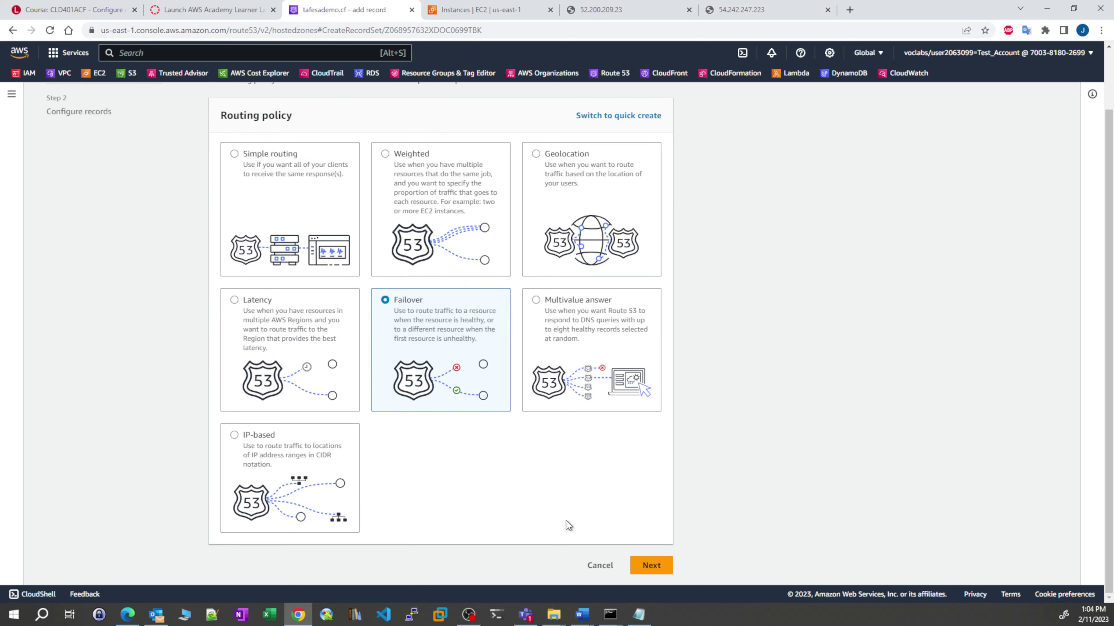
click(650, 566)
click(322, 198)
text(www)
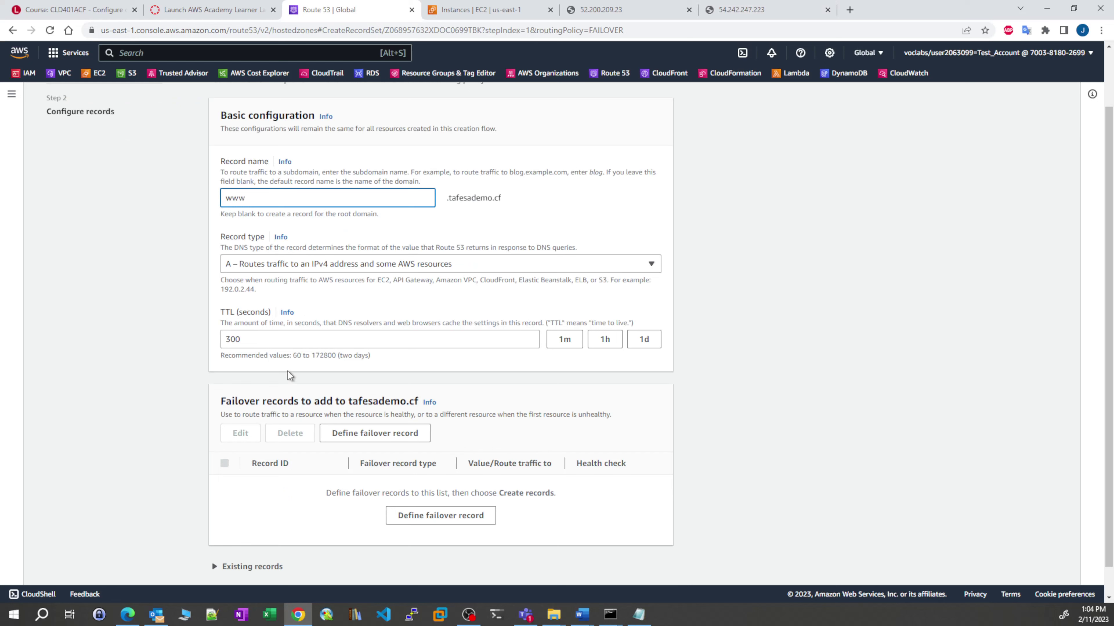
double_click(232, 339)
text(15)
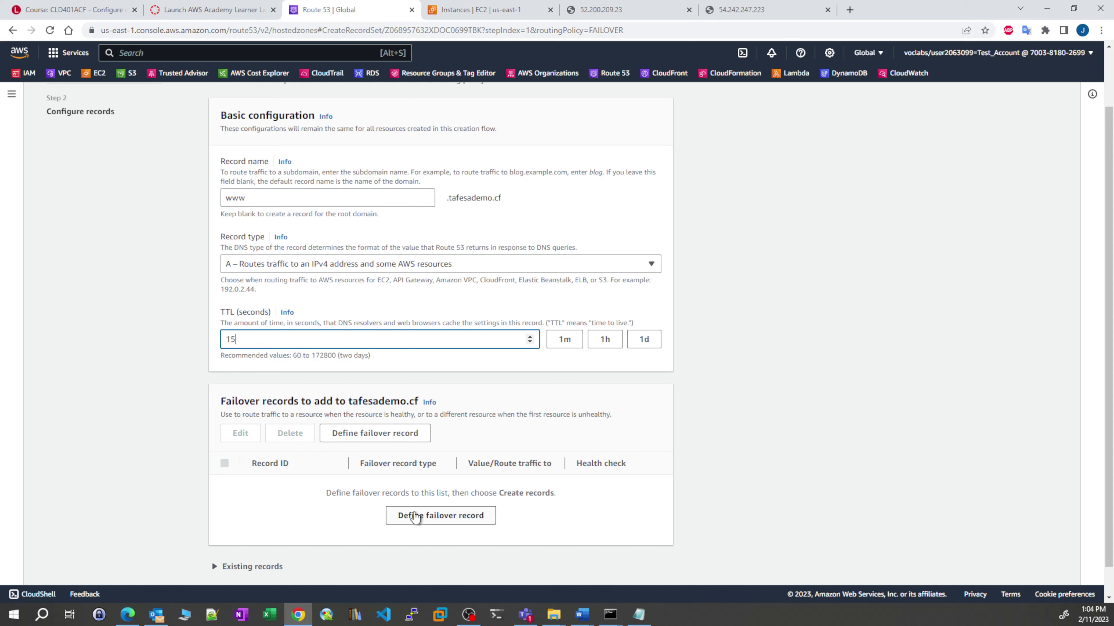
Define a failover record that routes to the IP address 54.242.247.223, with the type set to Secondary.
click(416, 517)
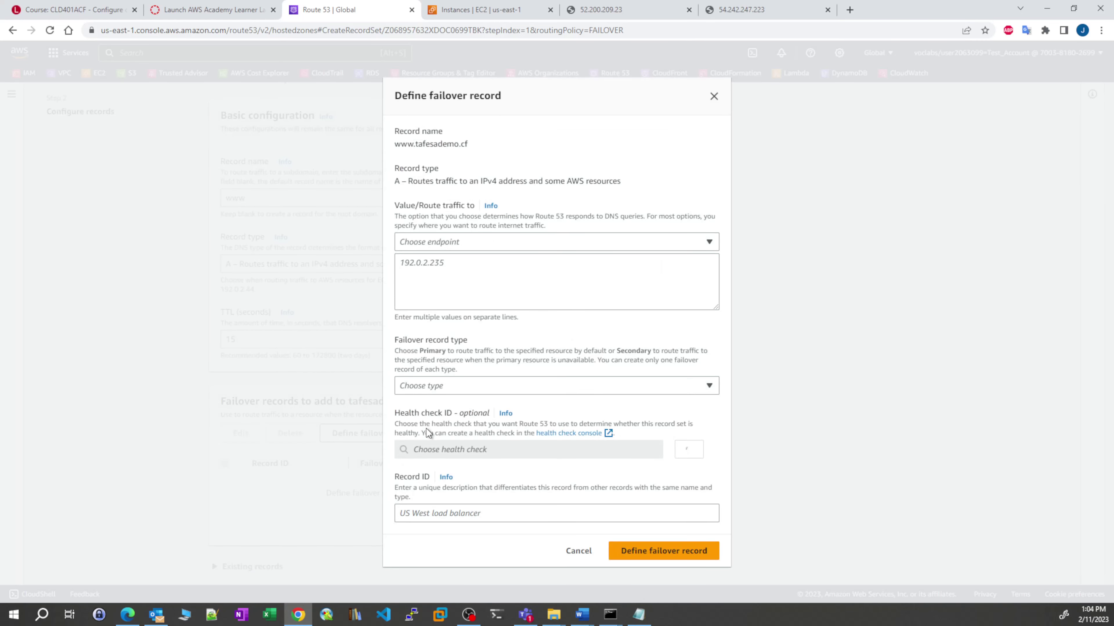
click(498, 241)
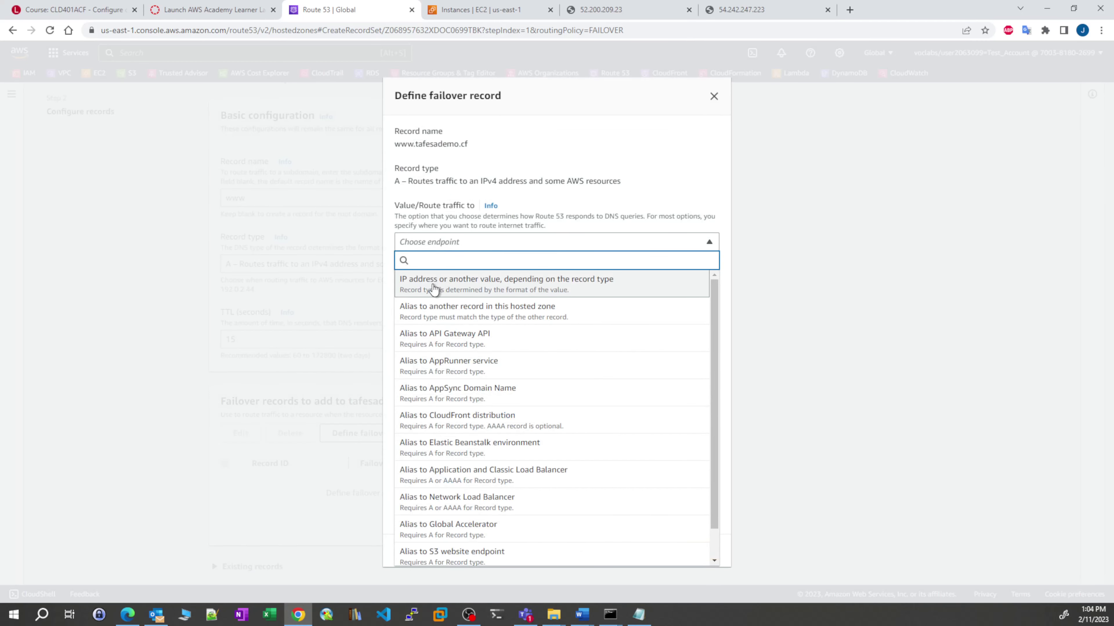
click(435, 285)
click(440, 283)
text(54.242.247.223)
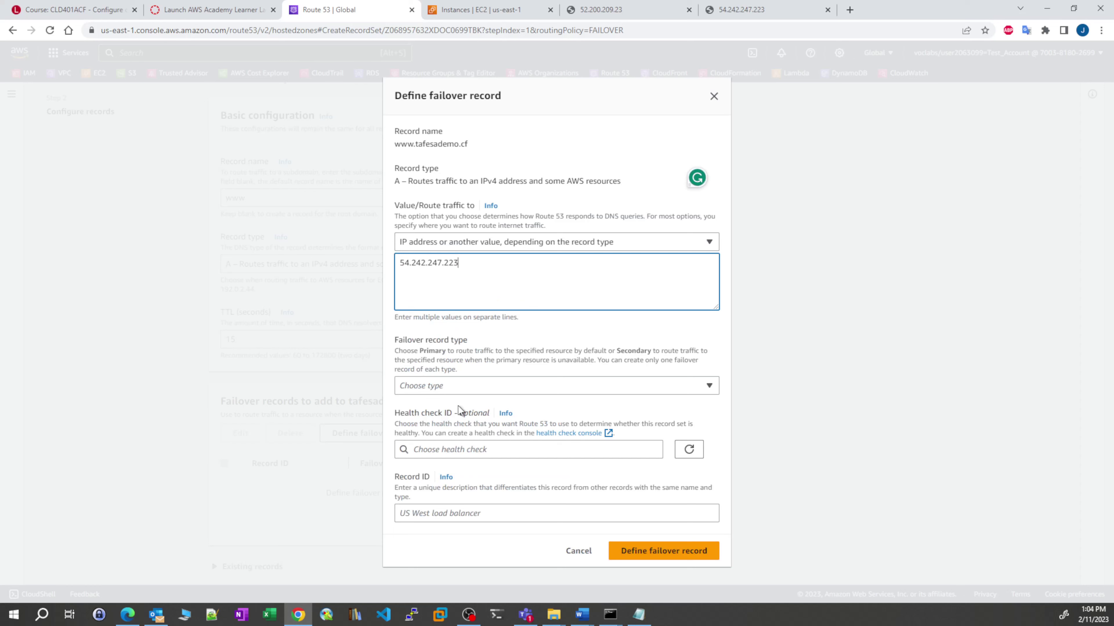
click(460, 387)
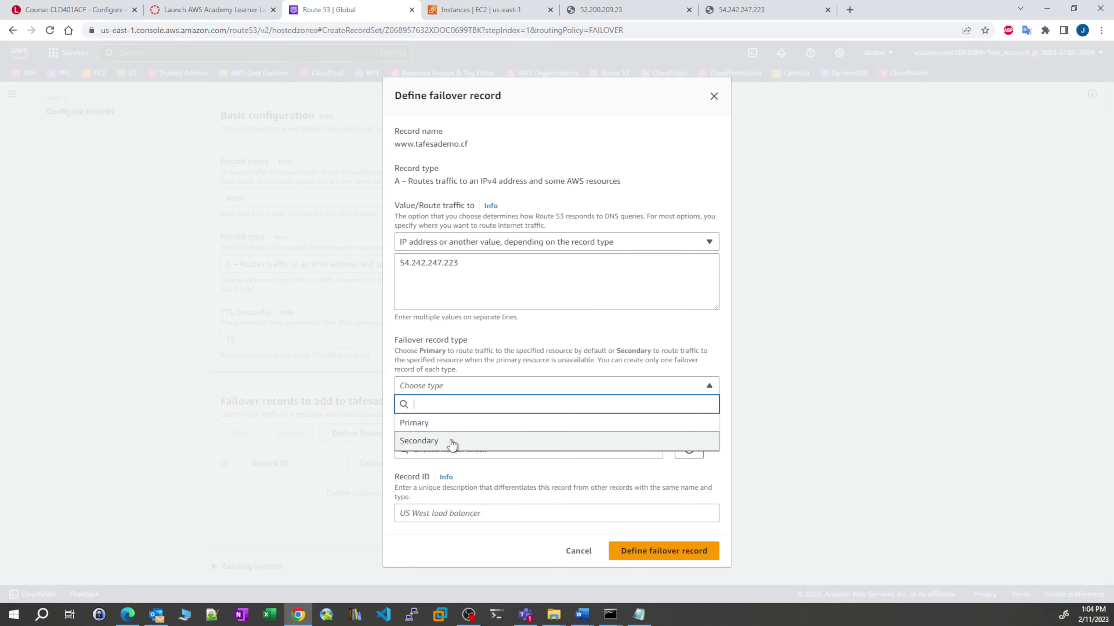
click(438, 441)
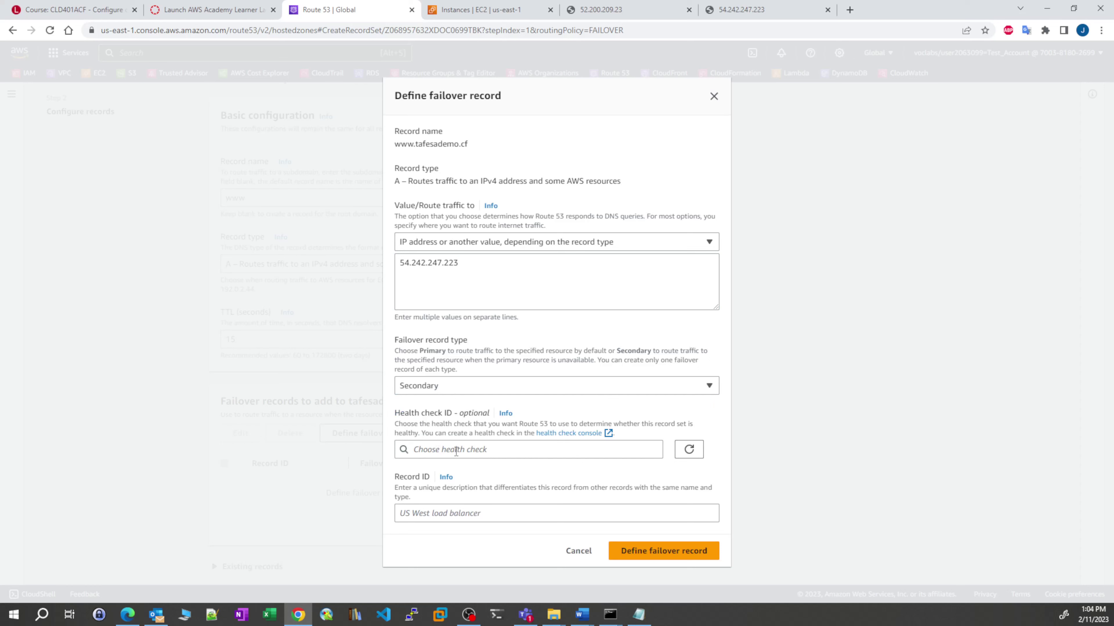
Enter SecondaryWebServer as the record ID without a health check, finish the definition and create the record.
click(445, 512)
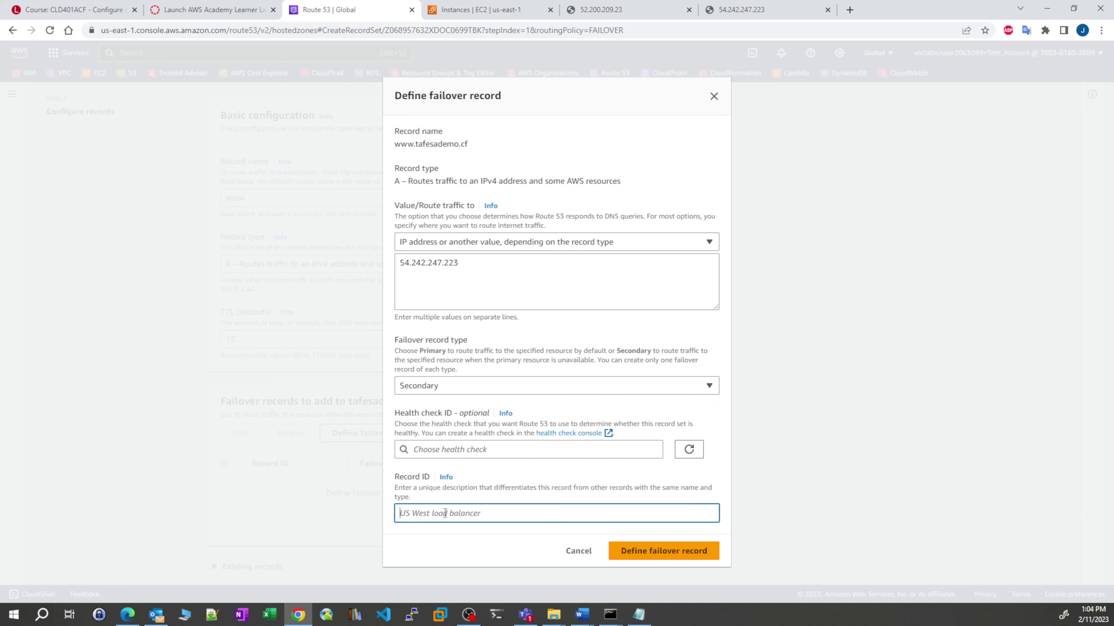
text(SecondaryWebServer)
click(706, 551)
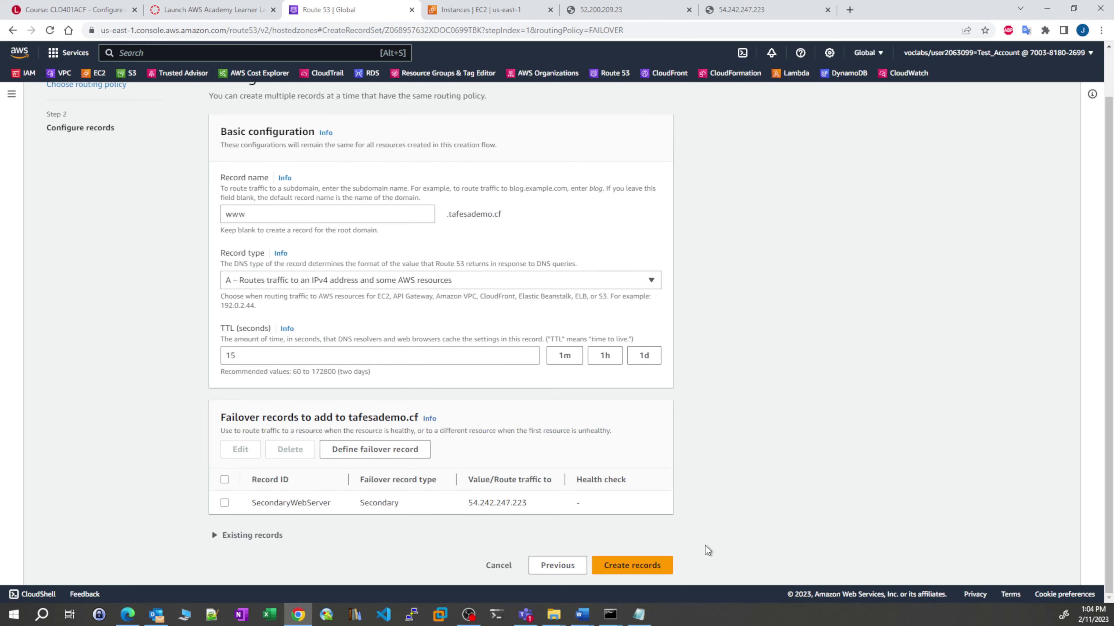
click(652, 571)
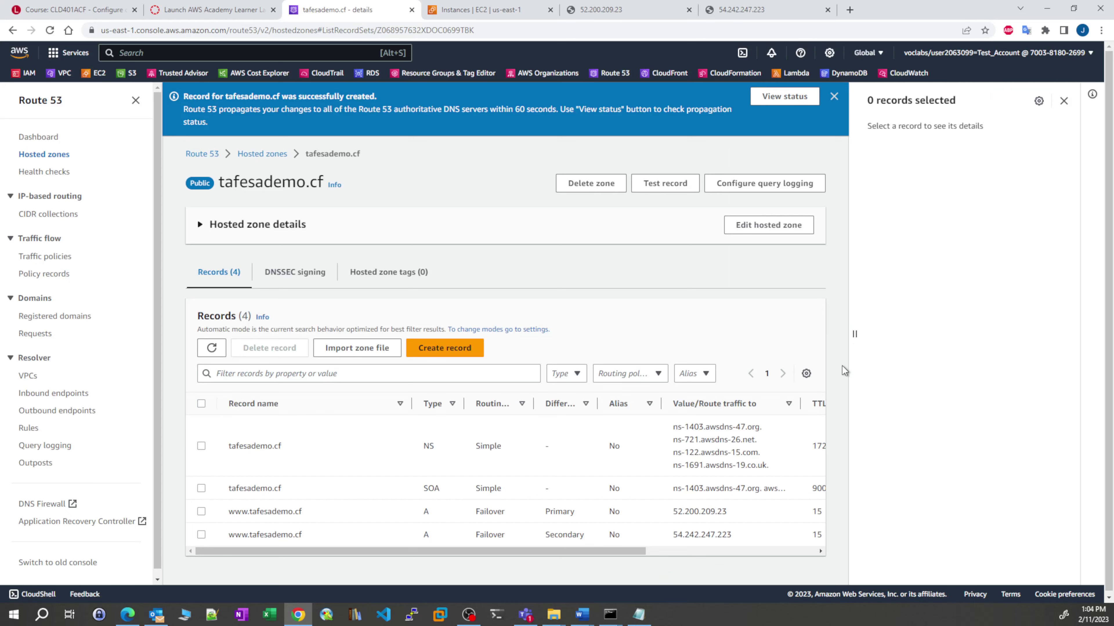
drag(852, 331, 986, 325)
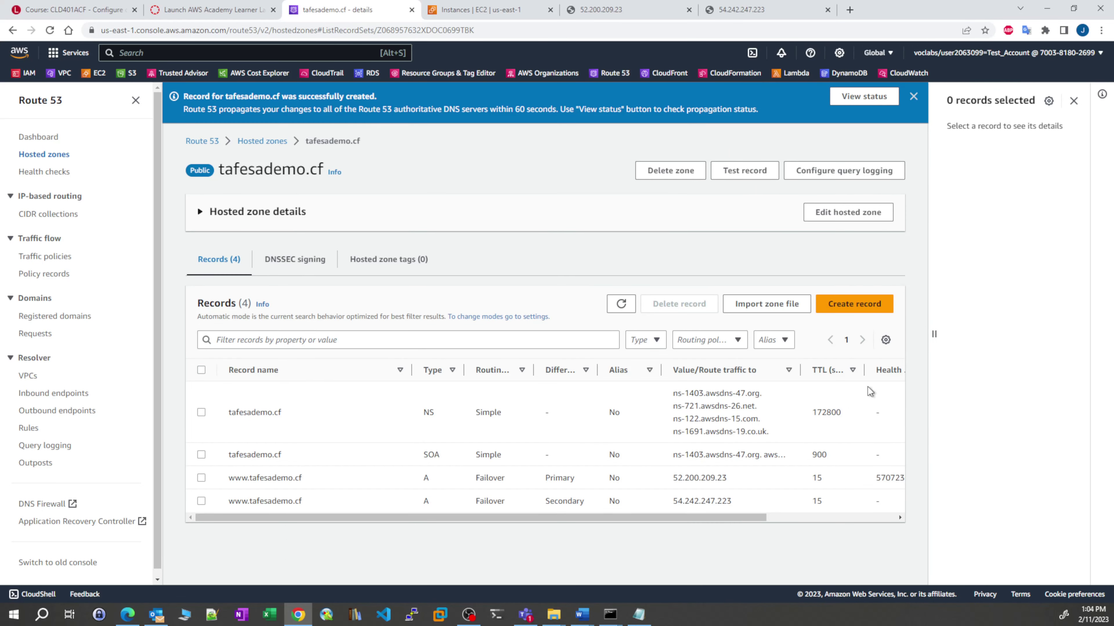
click(1073, 101)
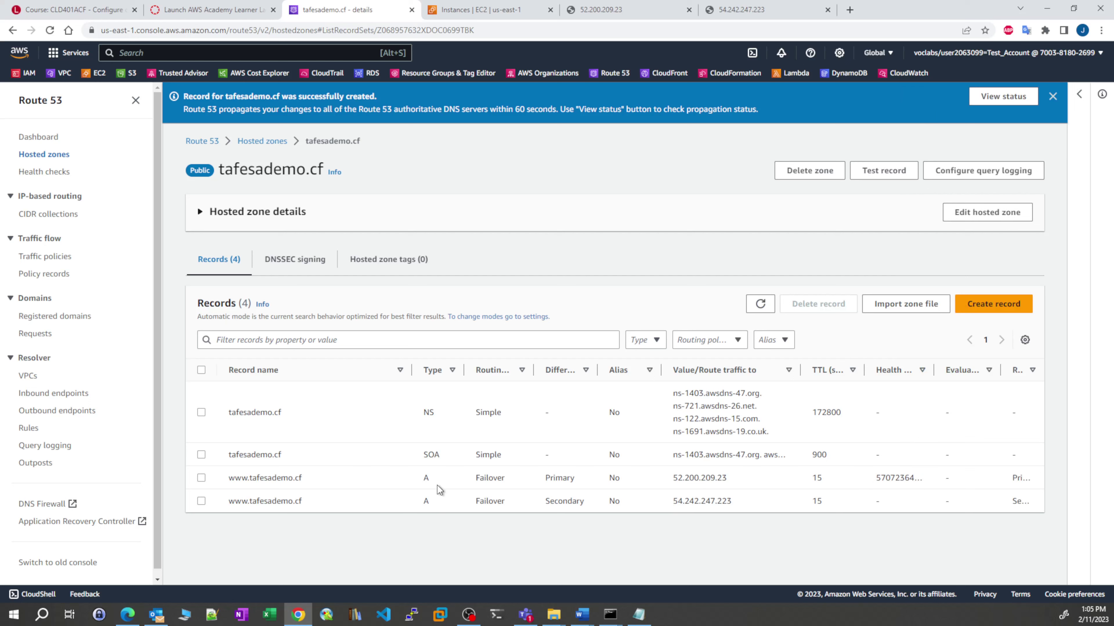
drag(678, 480, 727, 478)
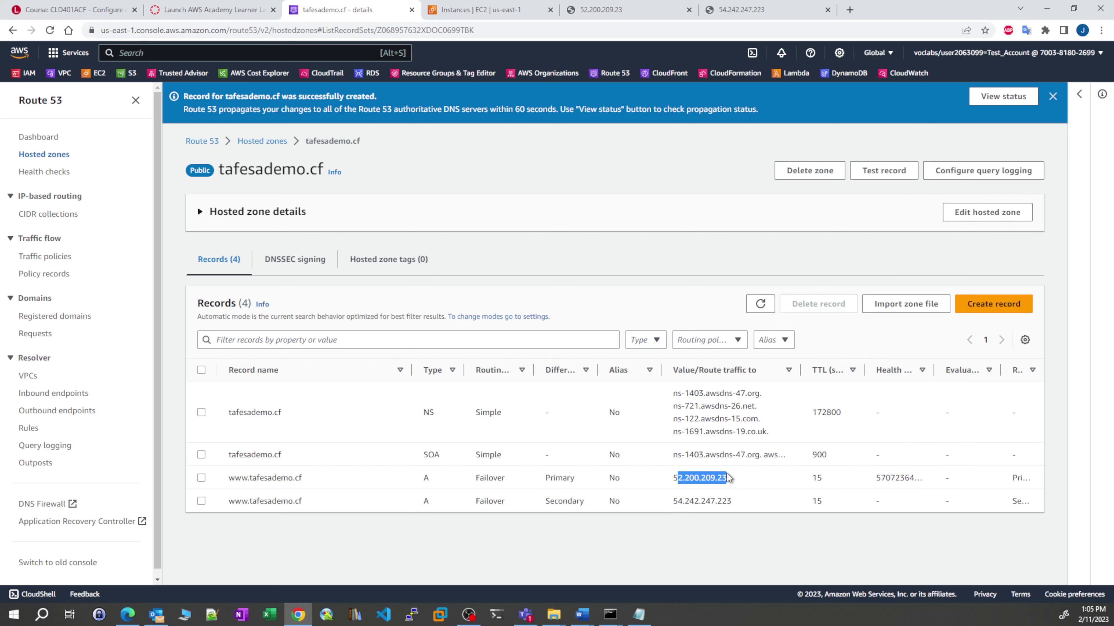
drag(675, 503, 731, 507)
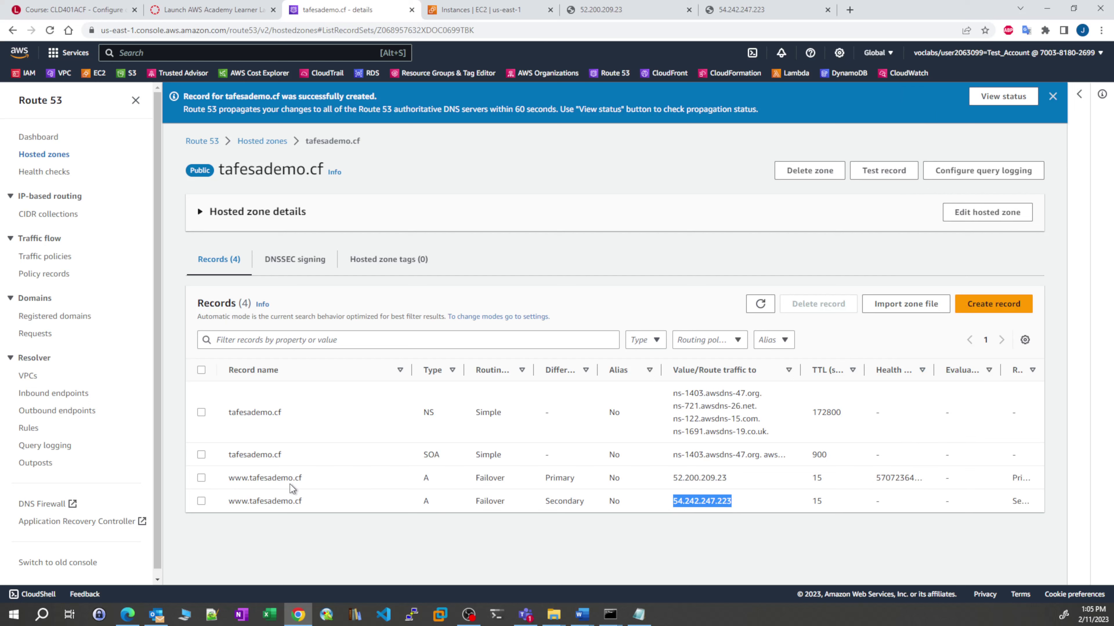
drag(545, 477, 593, 504)
click(300, 477)
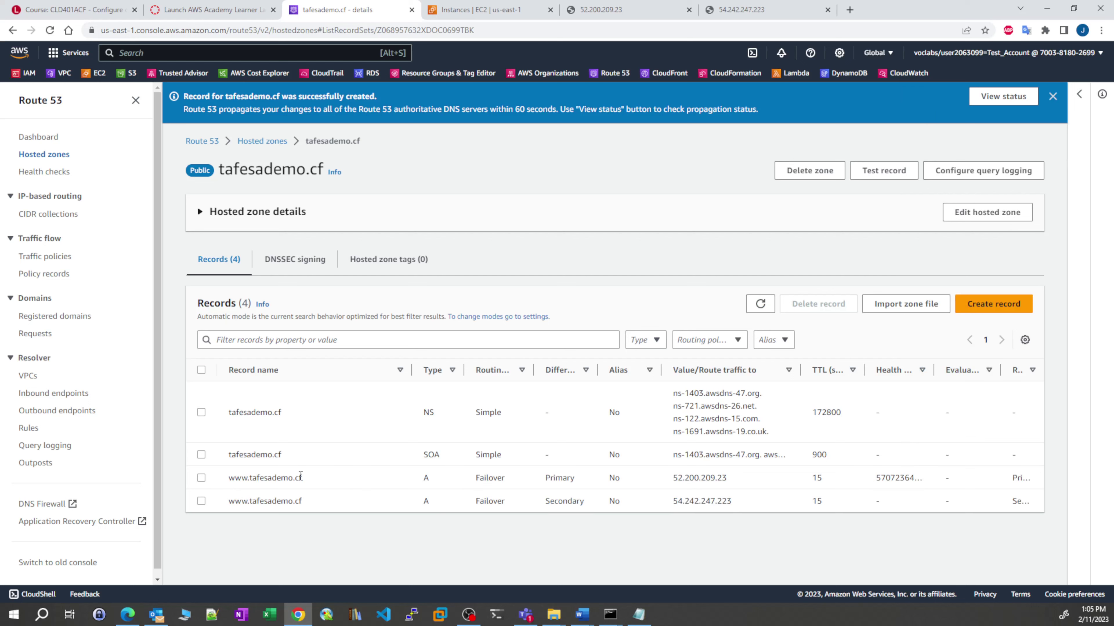
drag(300, 476, 227, 478)
drag(832, 12, 854, 11)
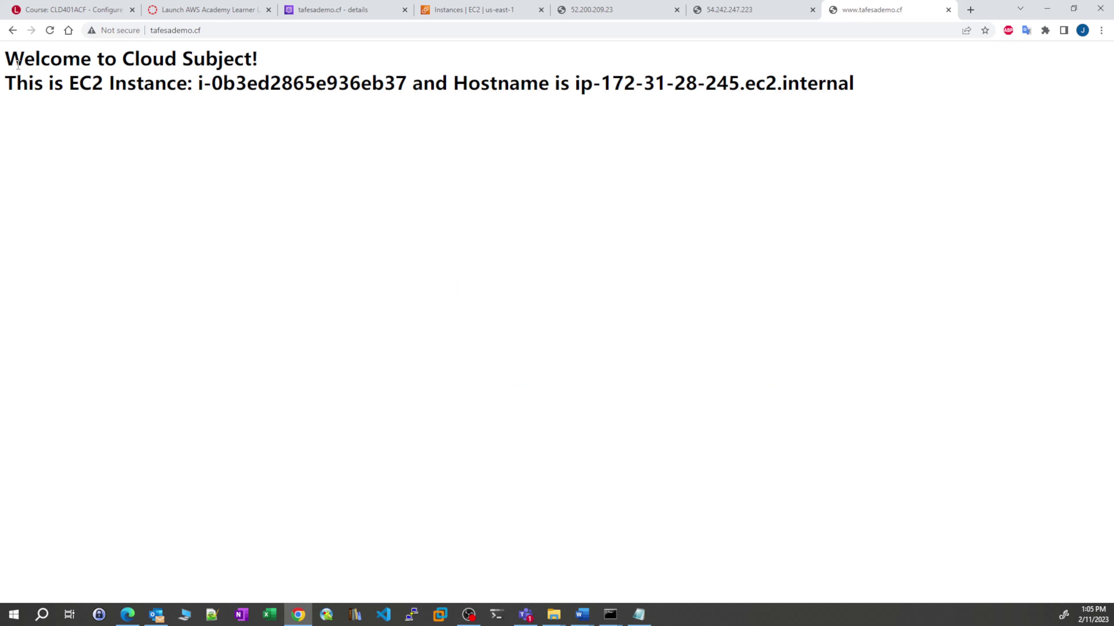
key(F5)
Return to the Route 53 health checks and examine the health checker results for WebServiceCheck.
click(319, 9)
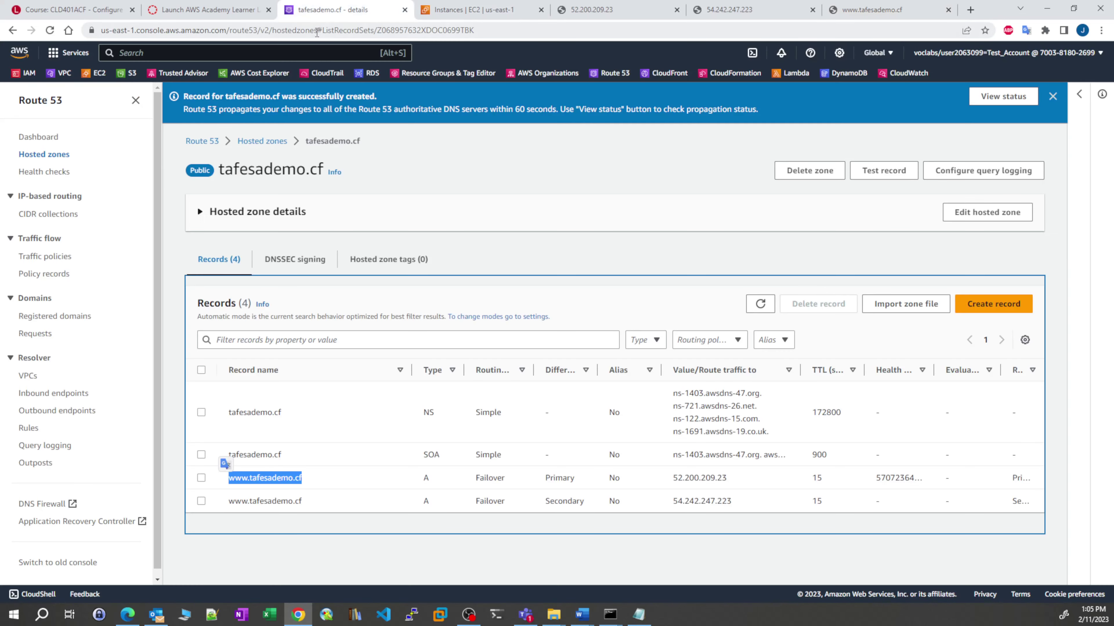
click(48, 172)
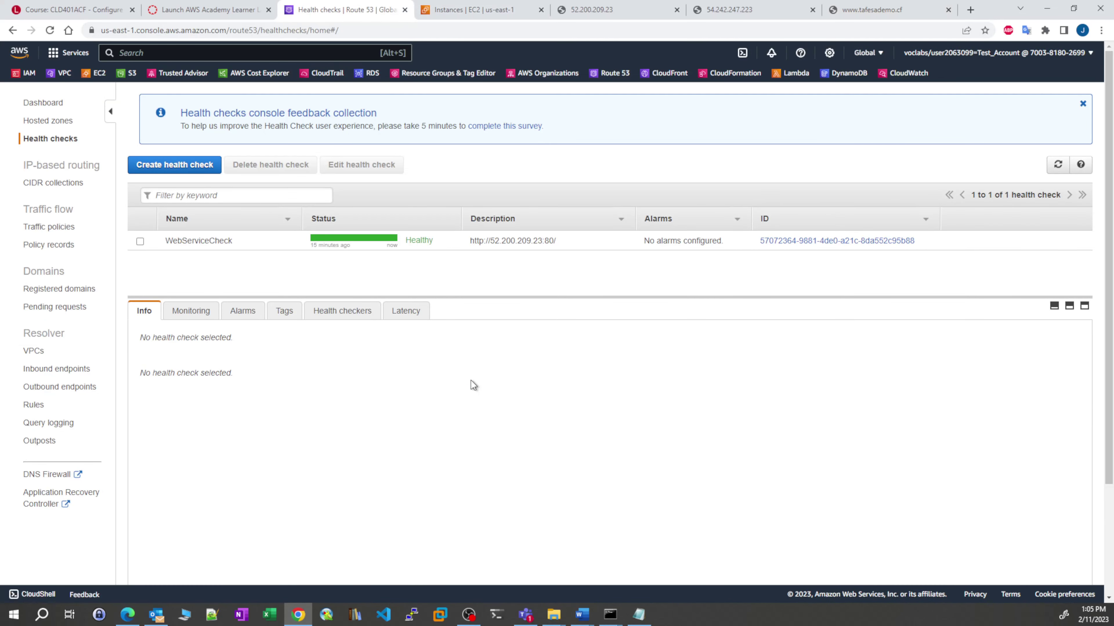
click(359, 244)
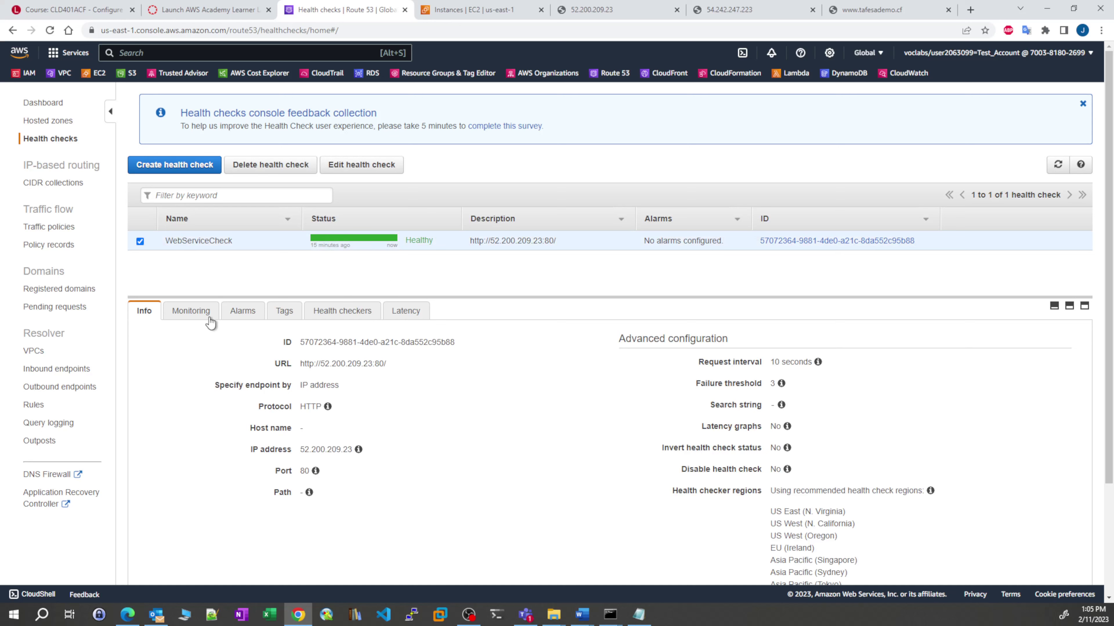
click(342, 312)
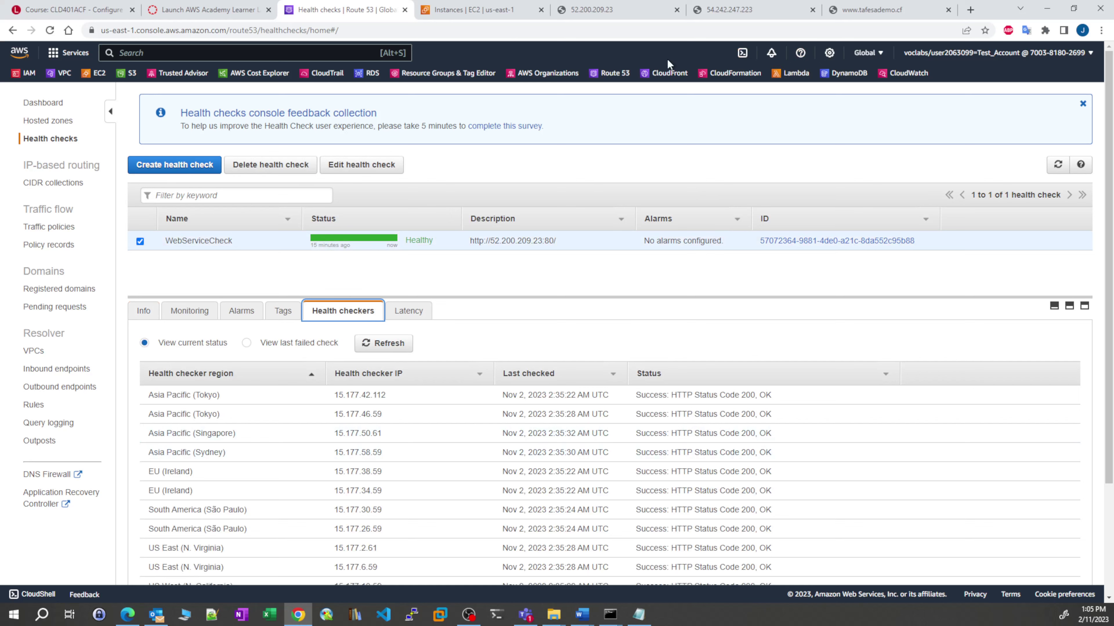
Switch to the EC2 instances list and stop the Web1 instance, confirming the stop.
click(481, 16)
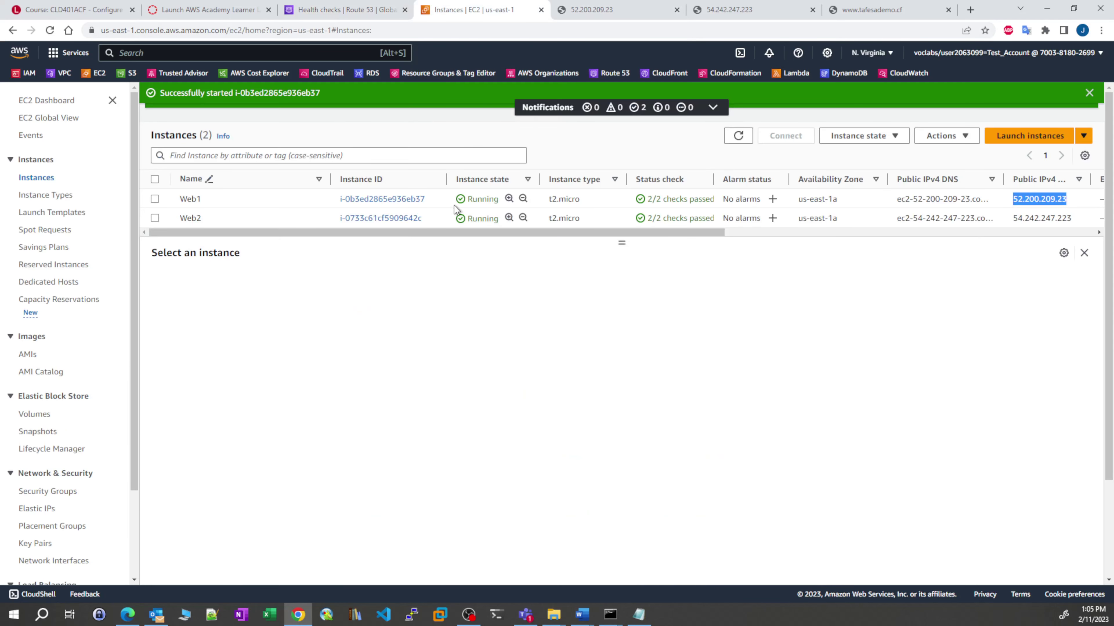
click(155, 199)
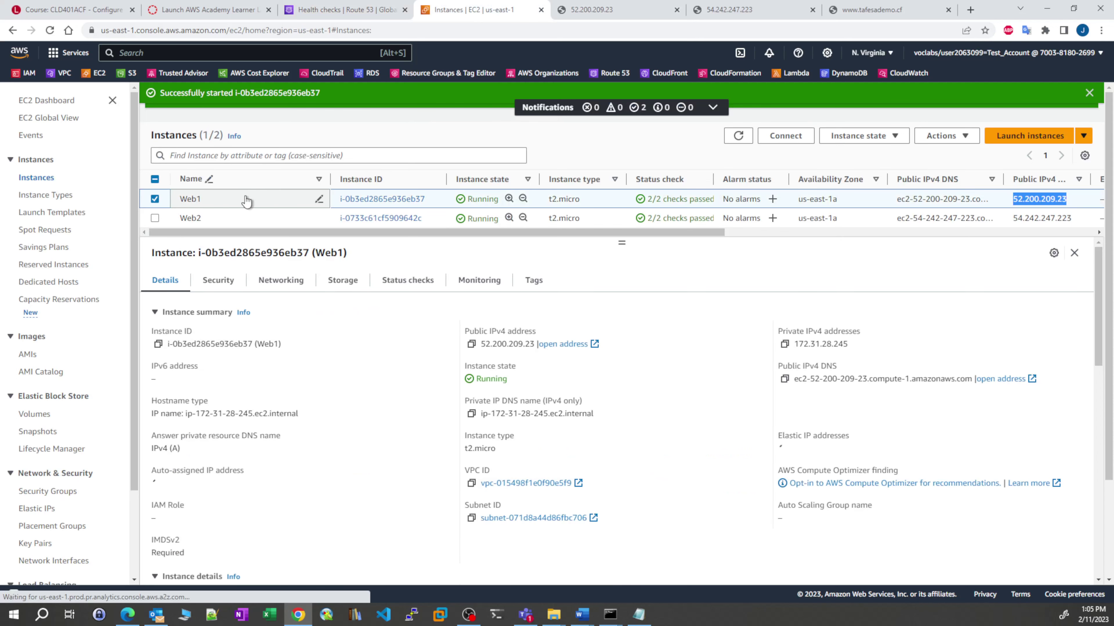
click(895, 137)
click(872, 153)
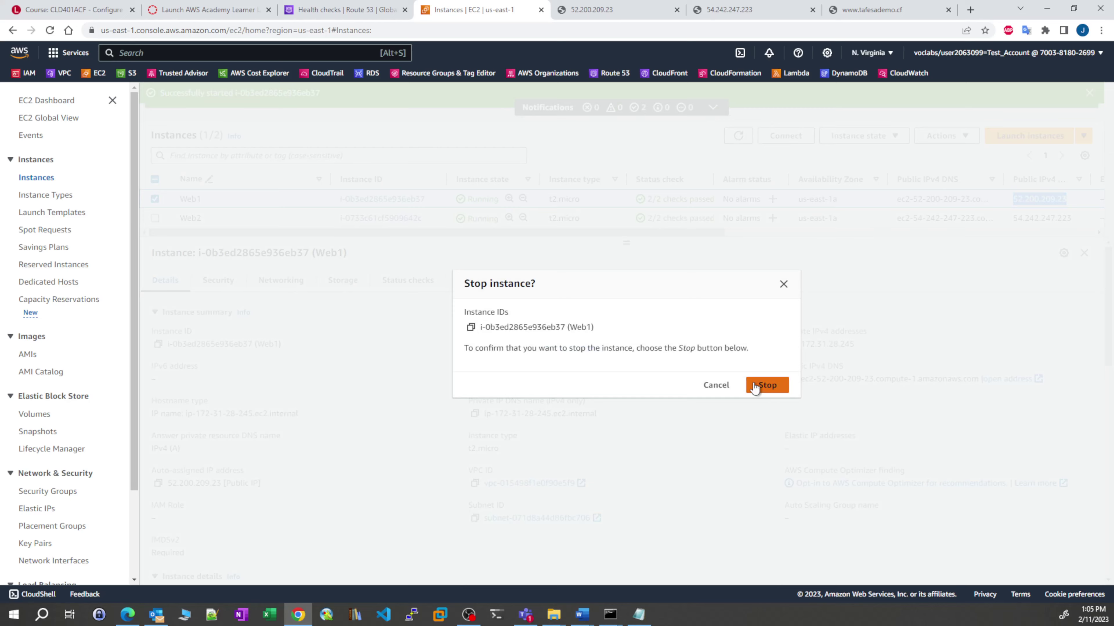
click(765, 385)
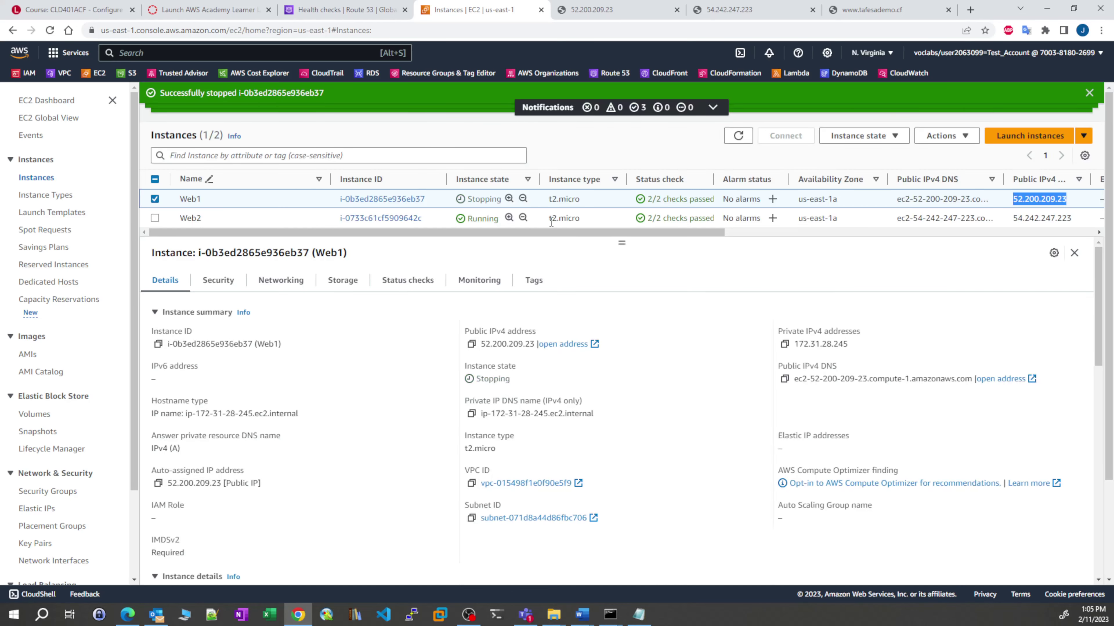
Refresh the EC2 instances list and check the current state of Web1 in its details.
click(155, 199)
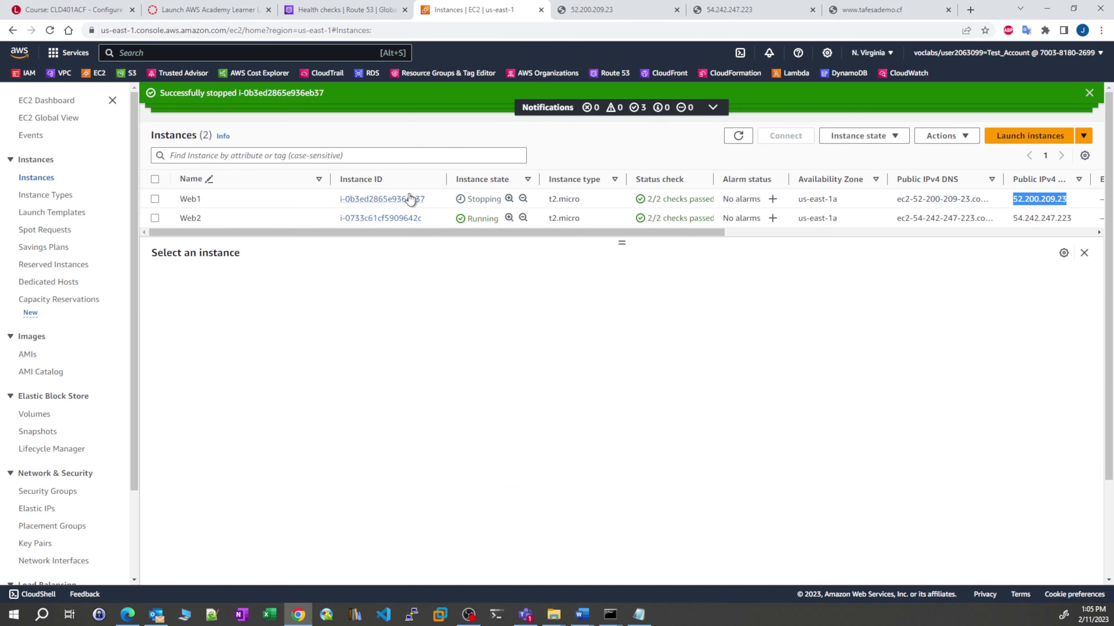
click(739, 135)
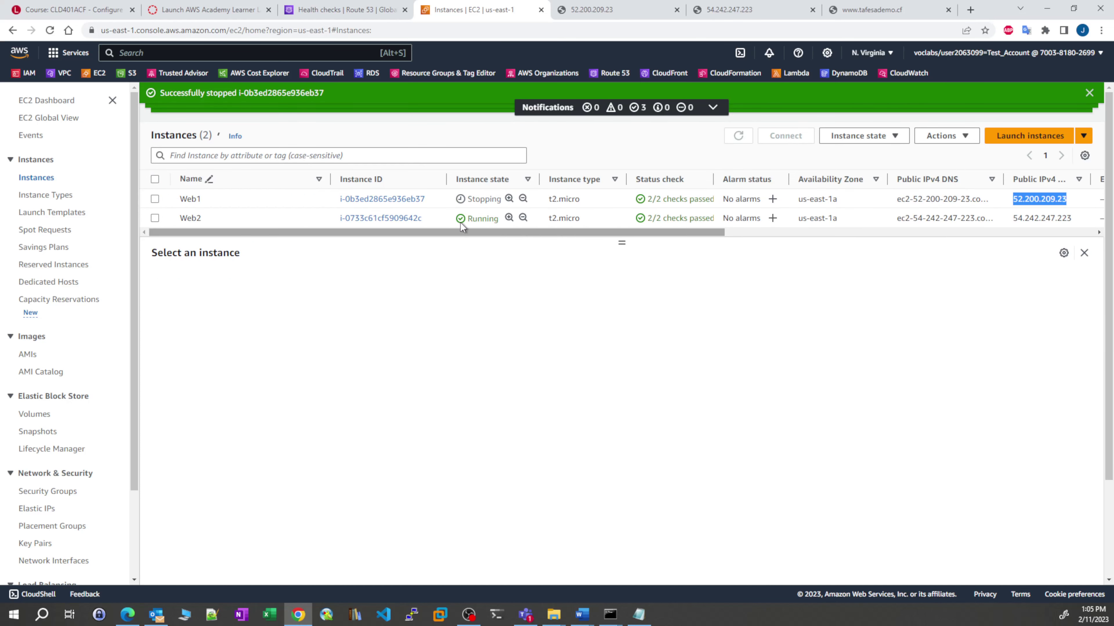
click(461, 200)
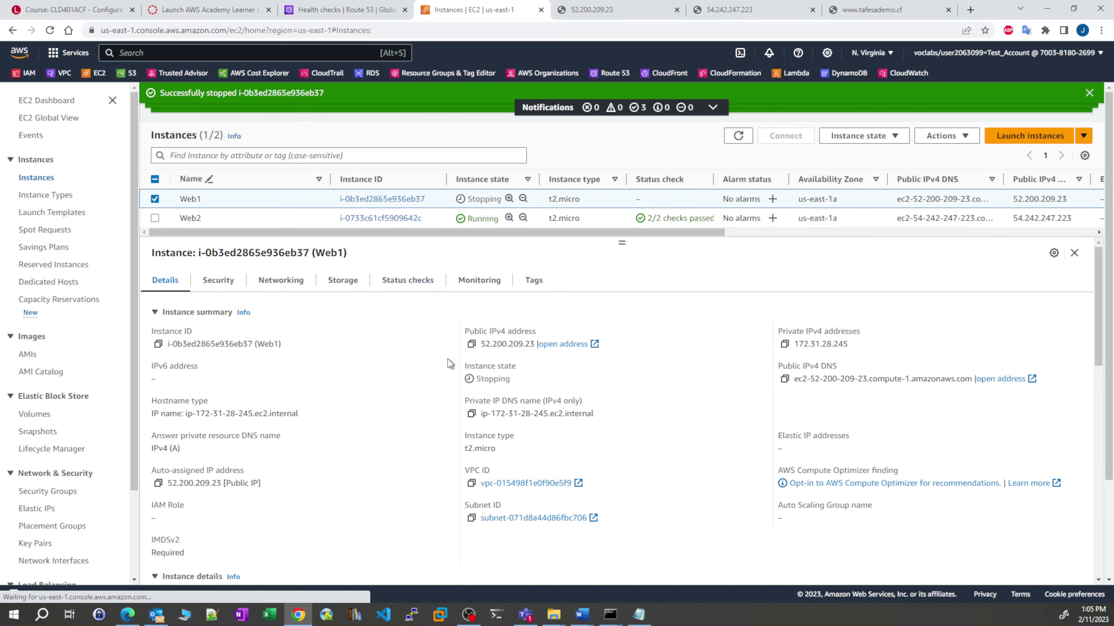
click(850, 12)
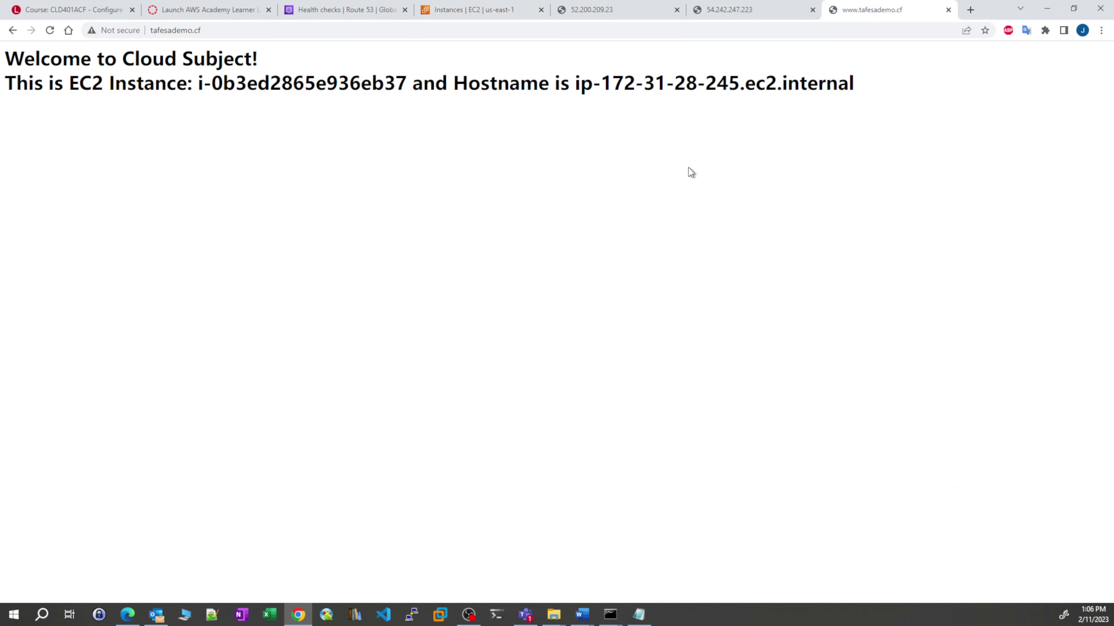
key(F5)
click(442, 17)
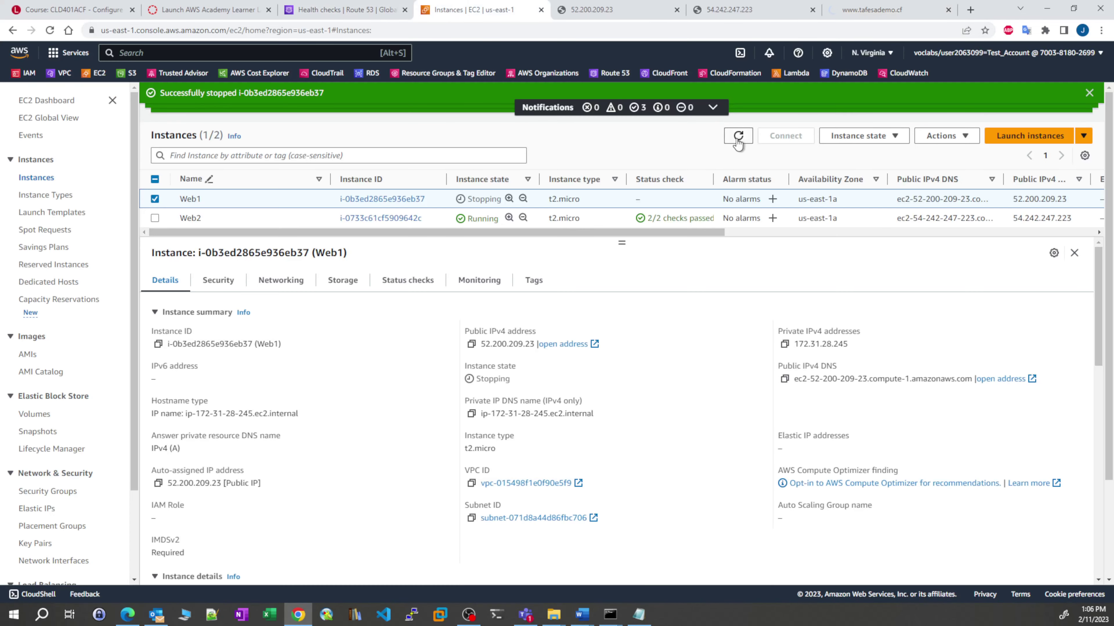
Refresh the Route 53 health checks, select WebServiceCheck and update its health checker results.
click(346, 10)
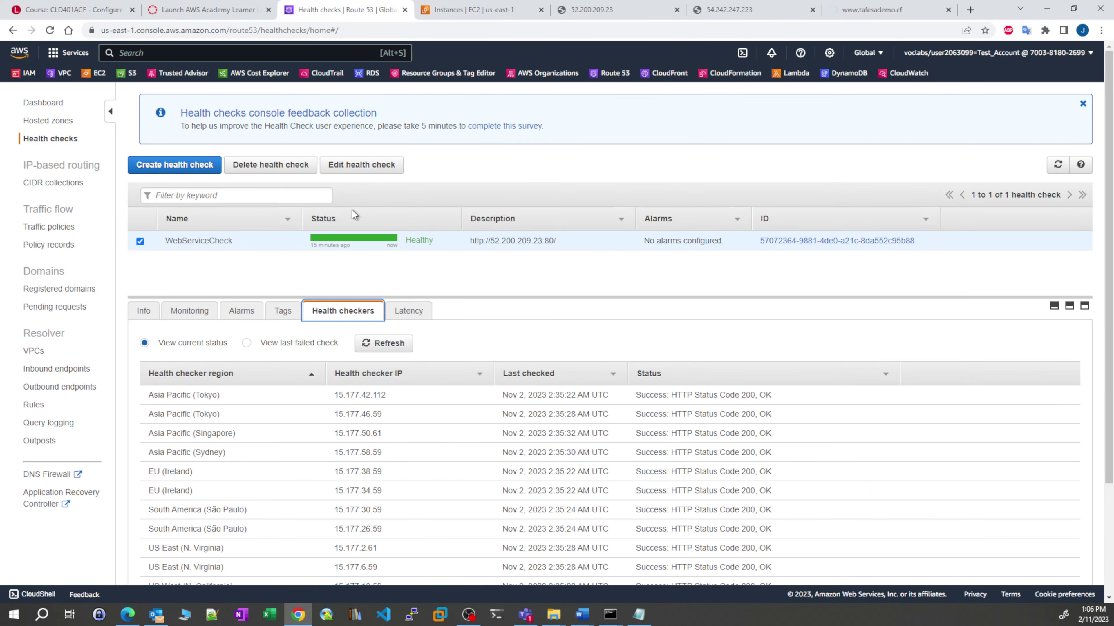
click(1058, 171)
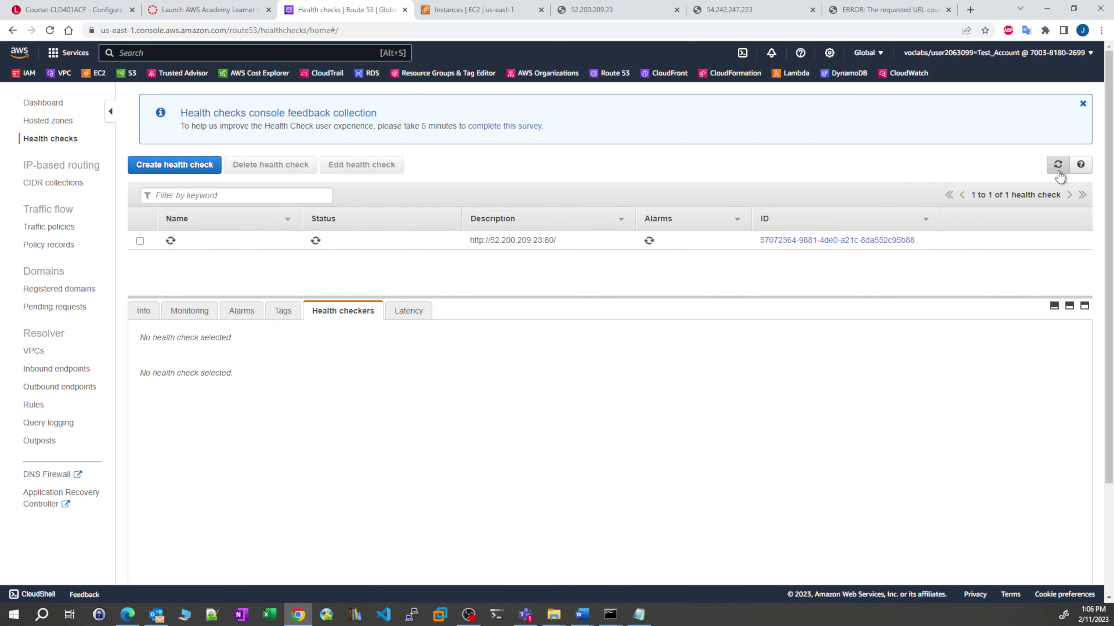
click(361, 313)
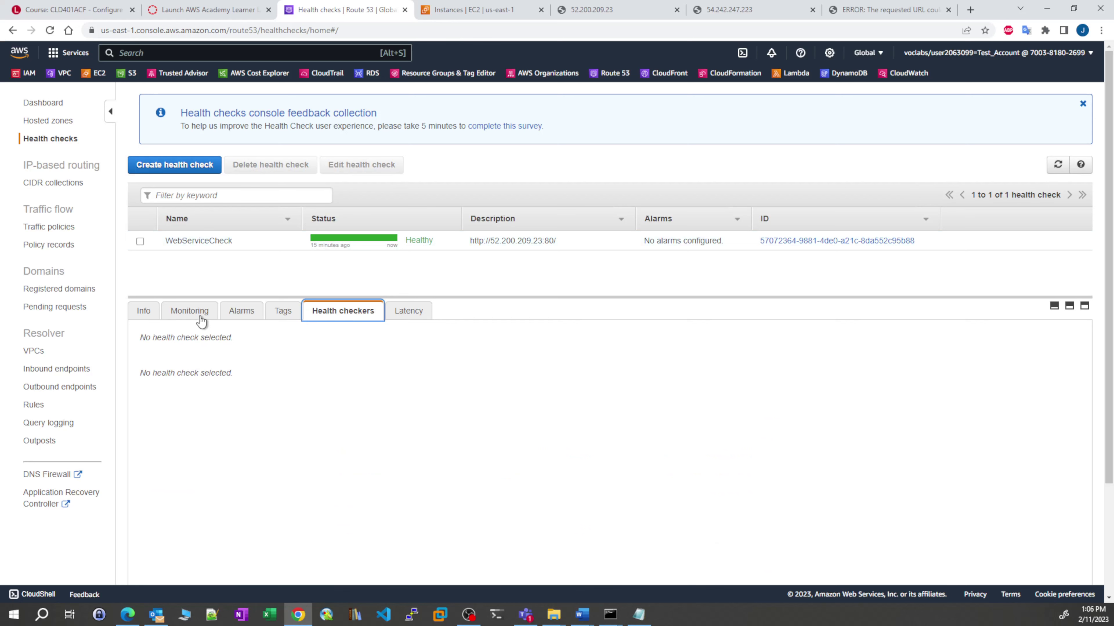
click(140, 242)
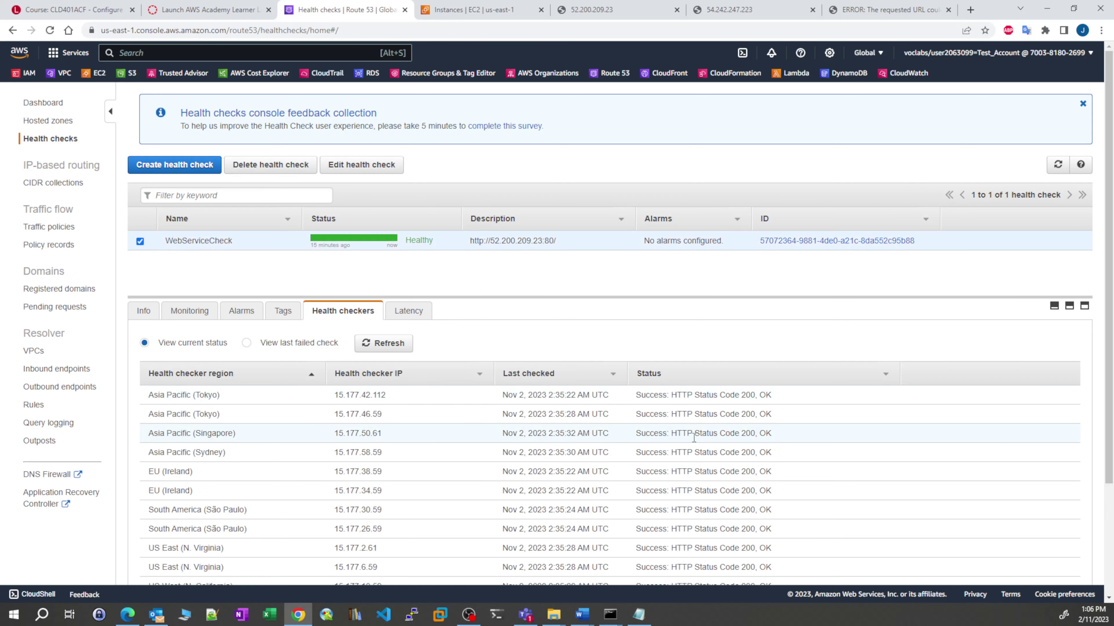
click(366, 344)
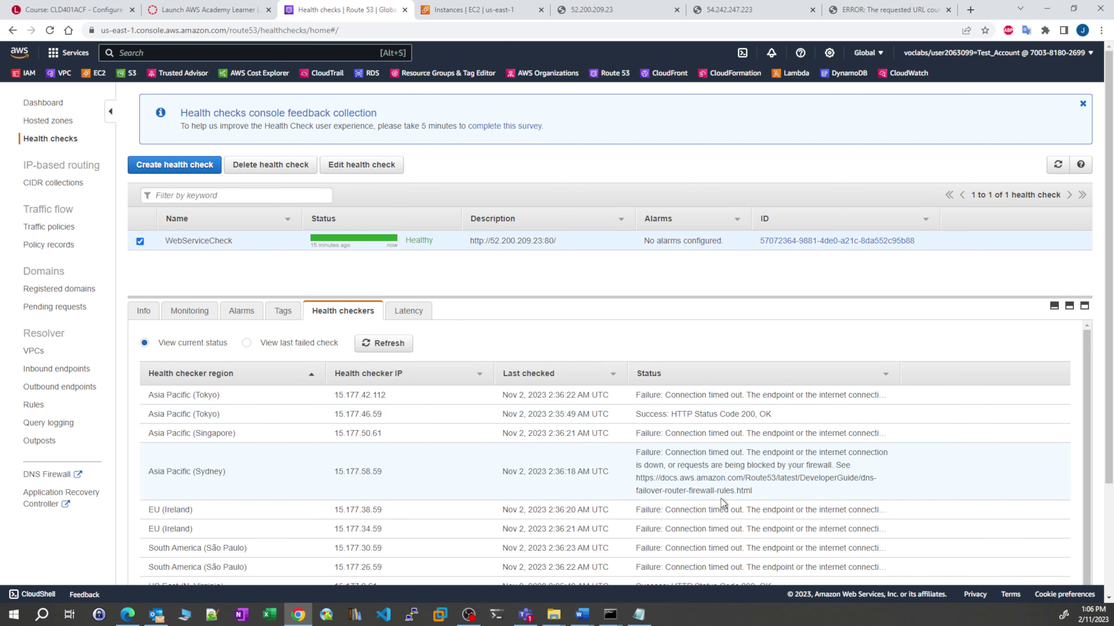
click(857, 14)
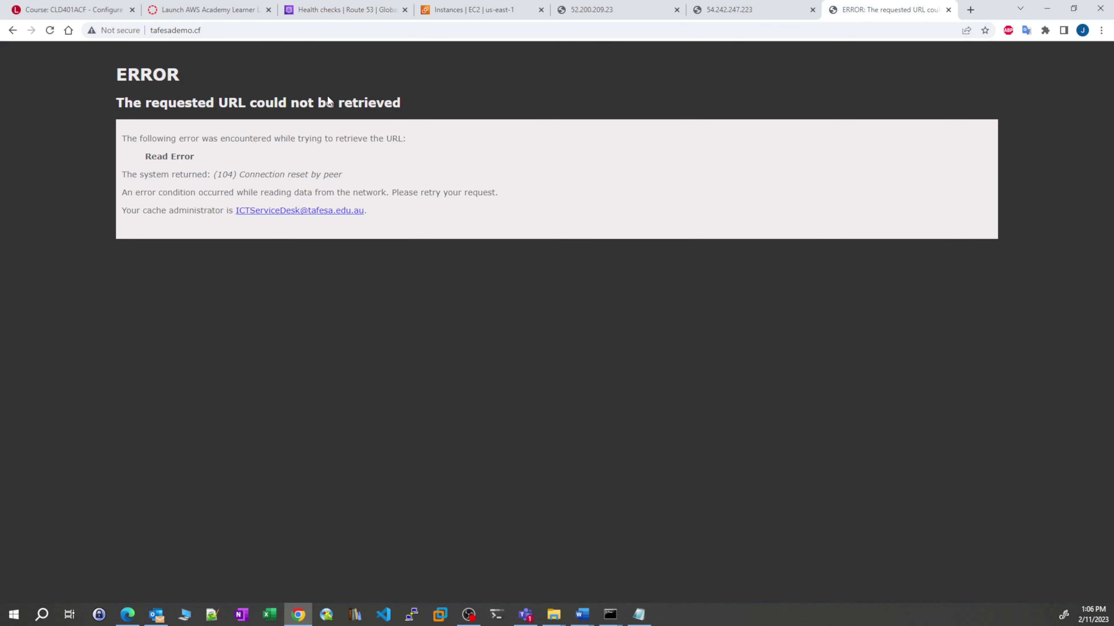
click(373, 16)
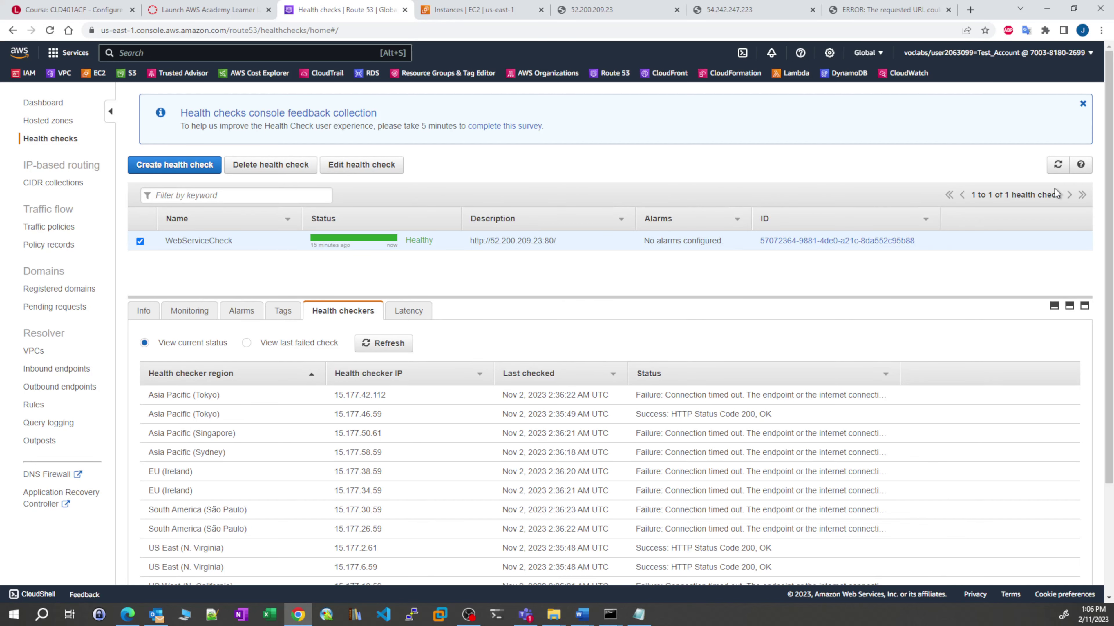
click(1055, 172)
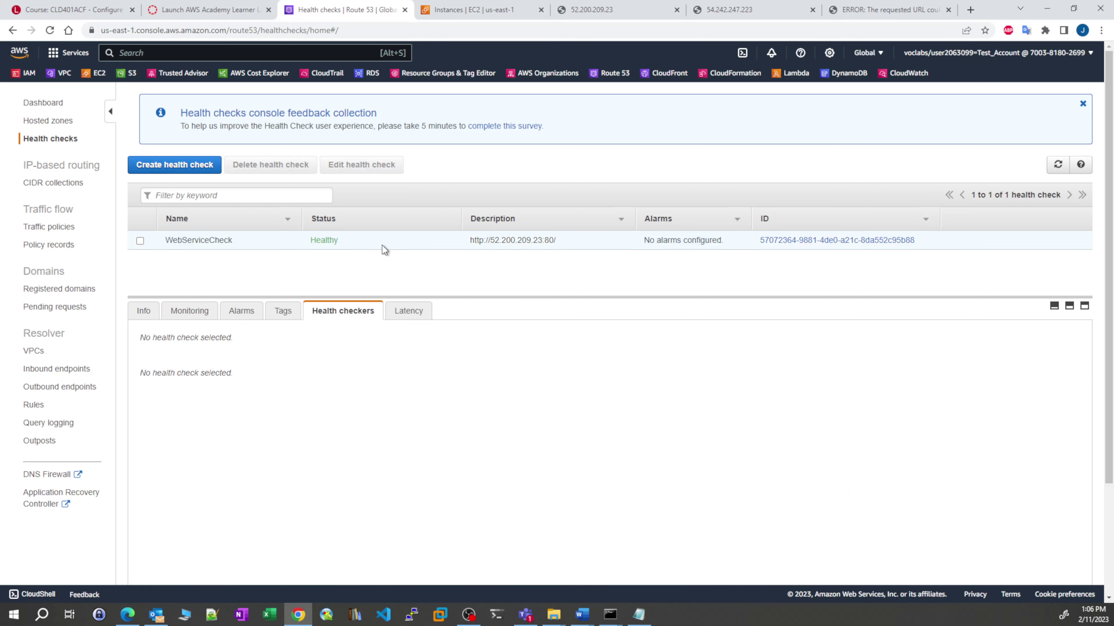
click(569, 244)
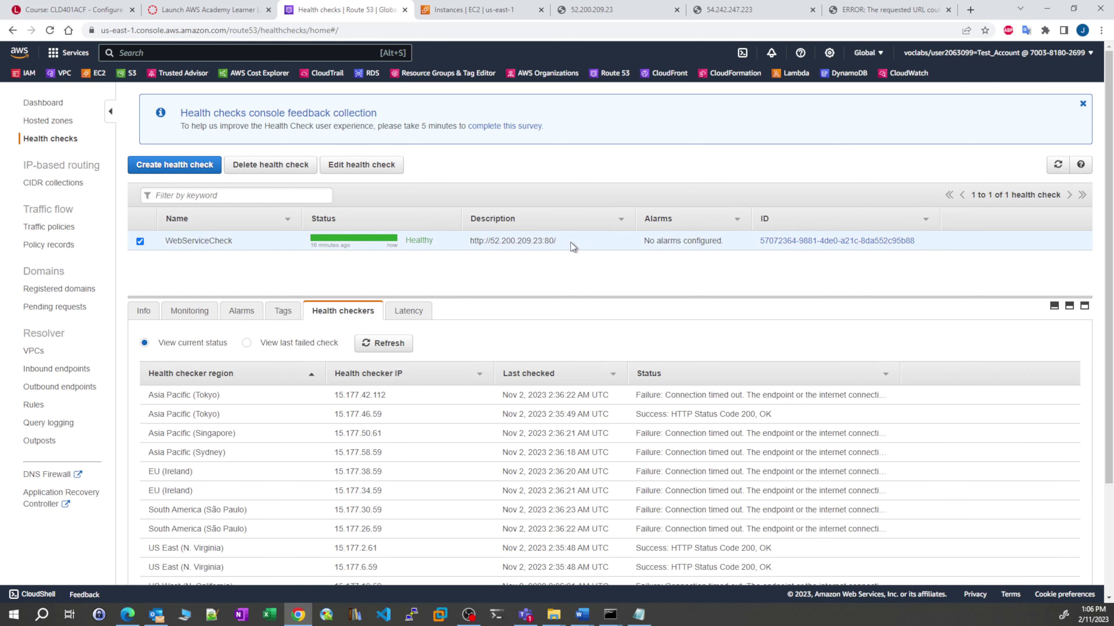
click(376, 343)
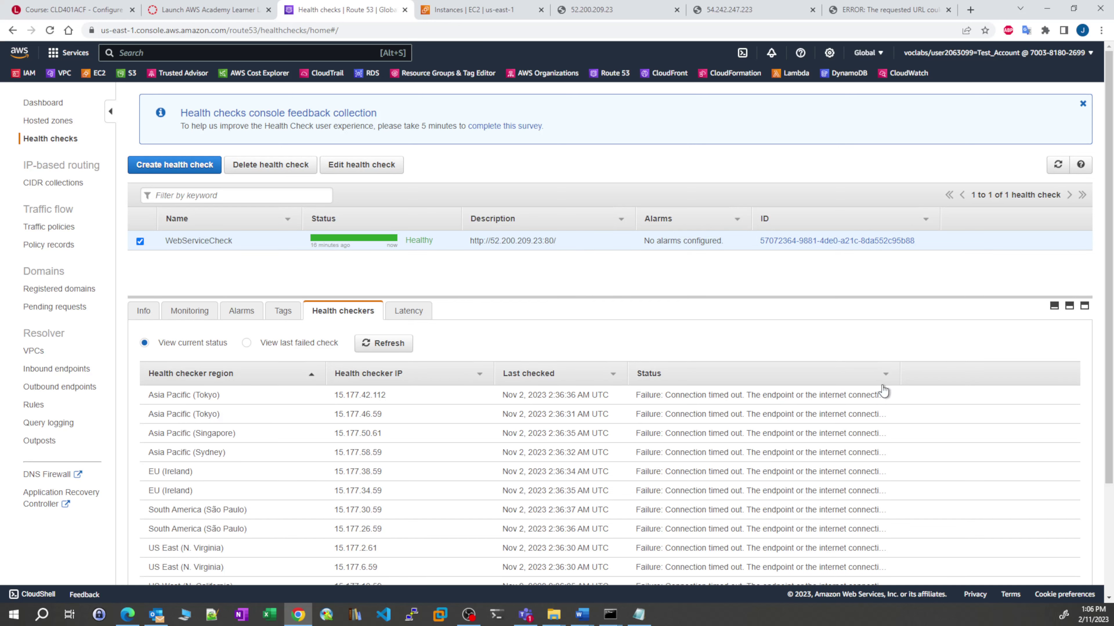
Read the full status messages of the WebServiceCheck health checkers across all regions.
click(852, 434)
scroll(703, 458, down, 1)
click(670, 387)
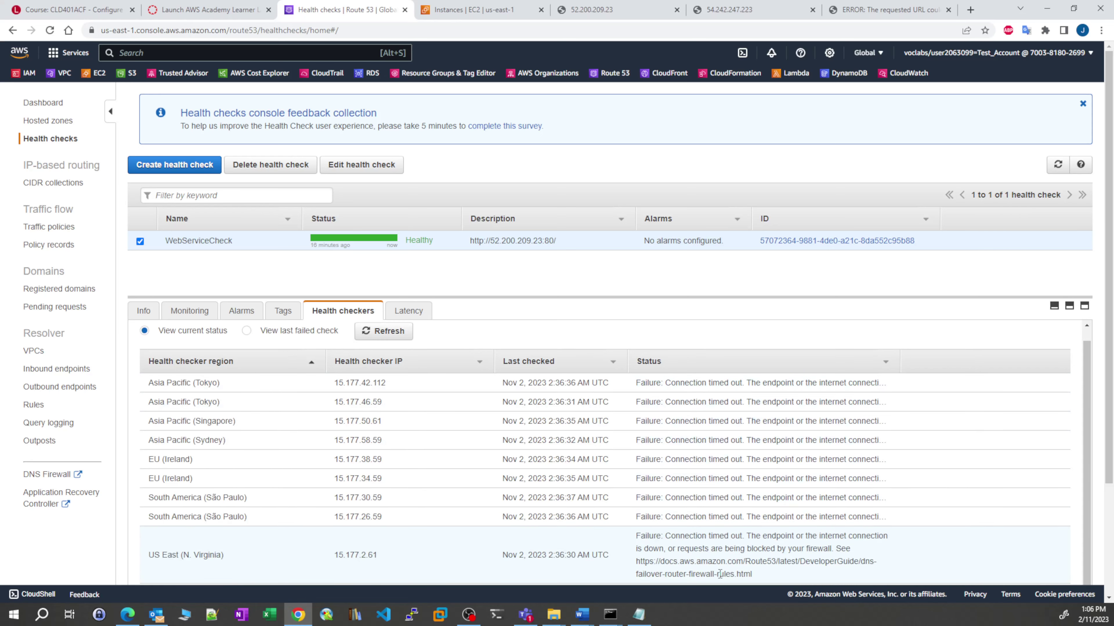
scroll(936, 485, down, 1)
scroll(935, 486, down, 3)
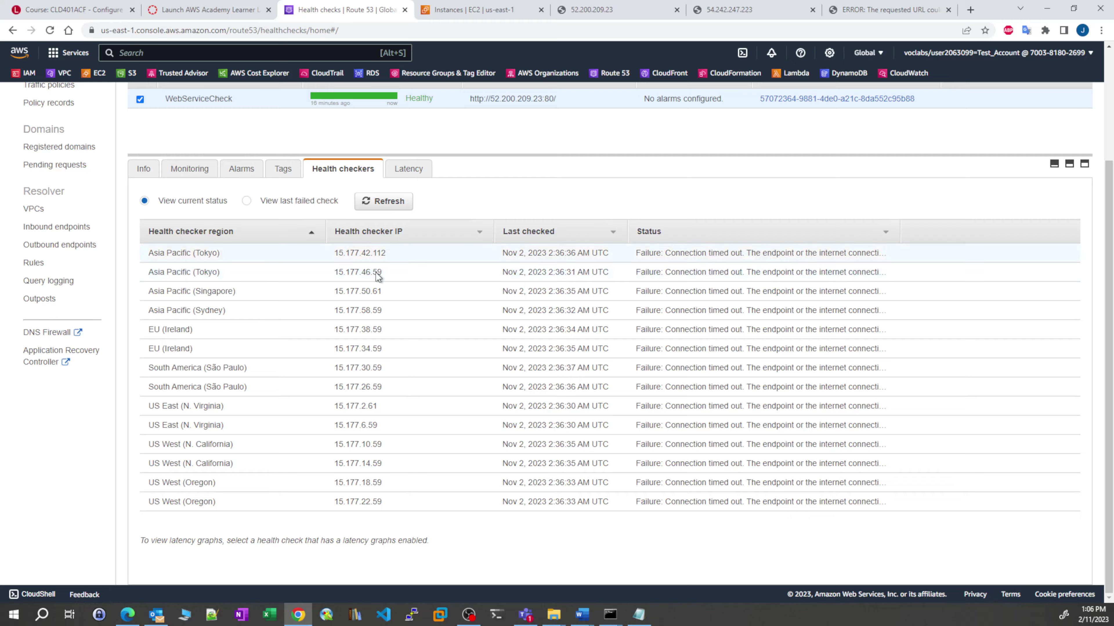
scroll(548, 274, up, 3)
Refresh the health check list until the overall status updates, and select WebServiceCheck again.
click(1057, 166)
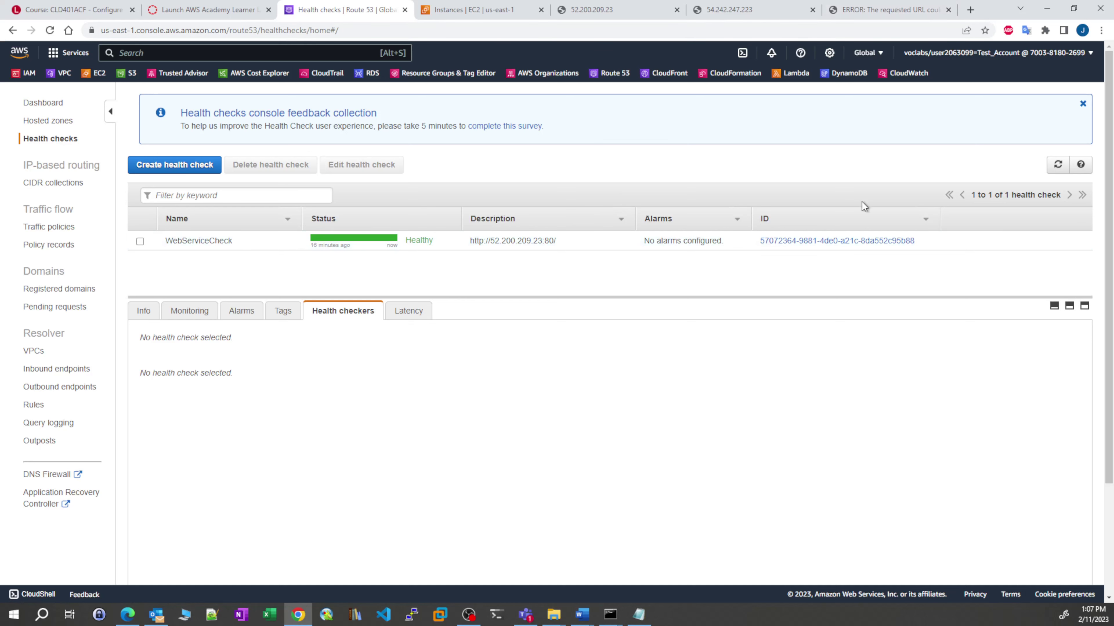
click(1056, 166)
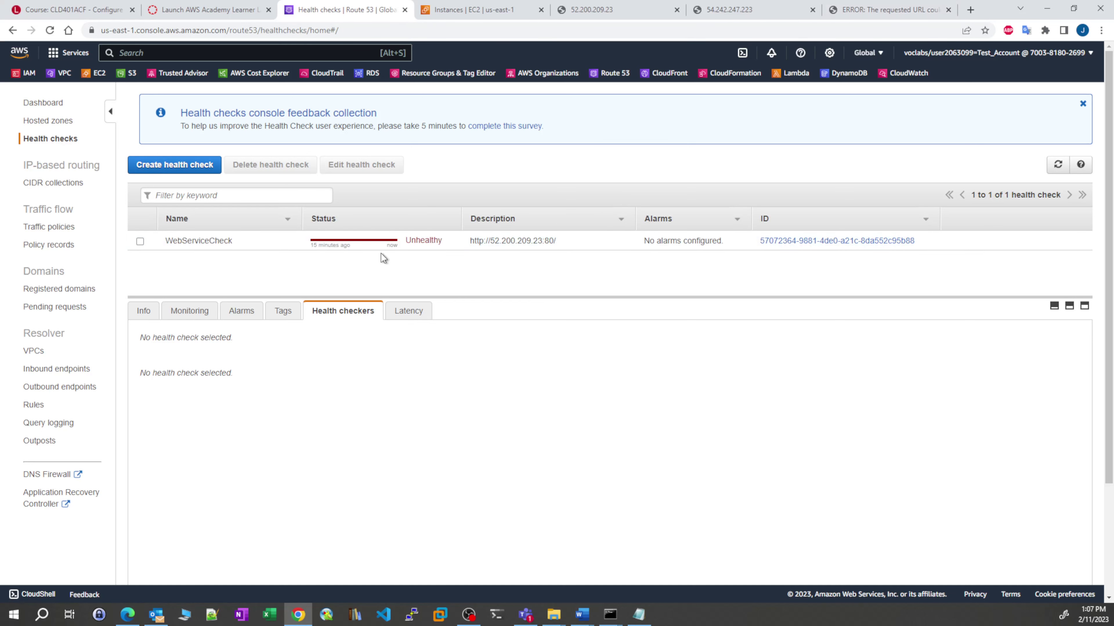
click(370, 246)
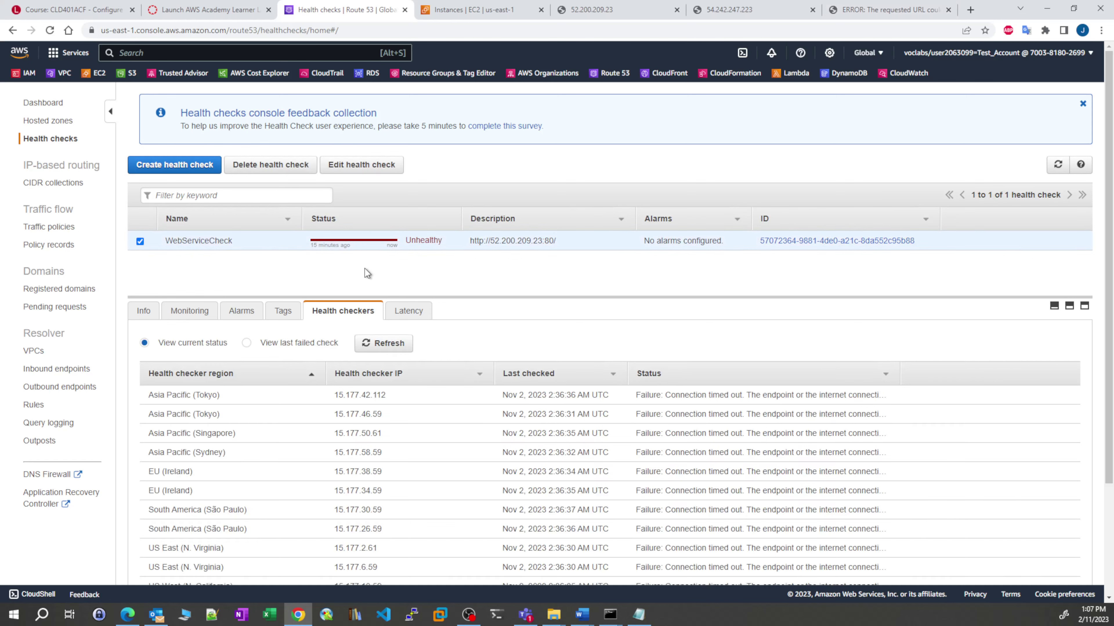
click(848, 11)
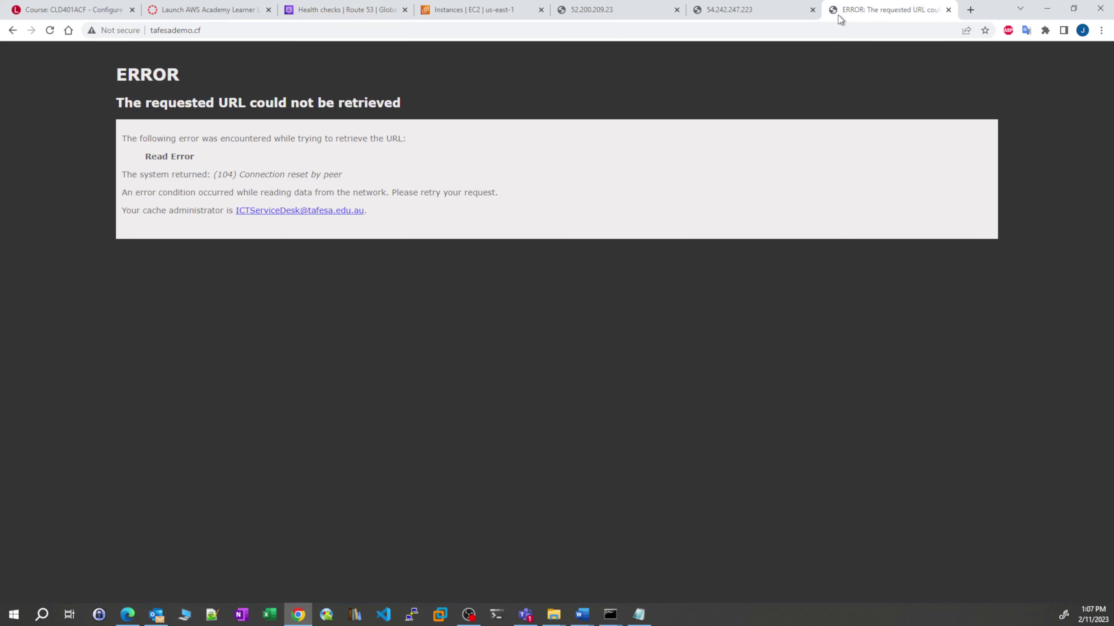
click(196, 30)
key(ctrl+c)
click(235, 30)
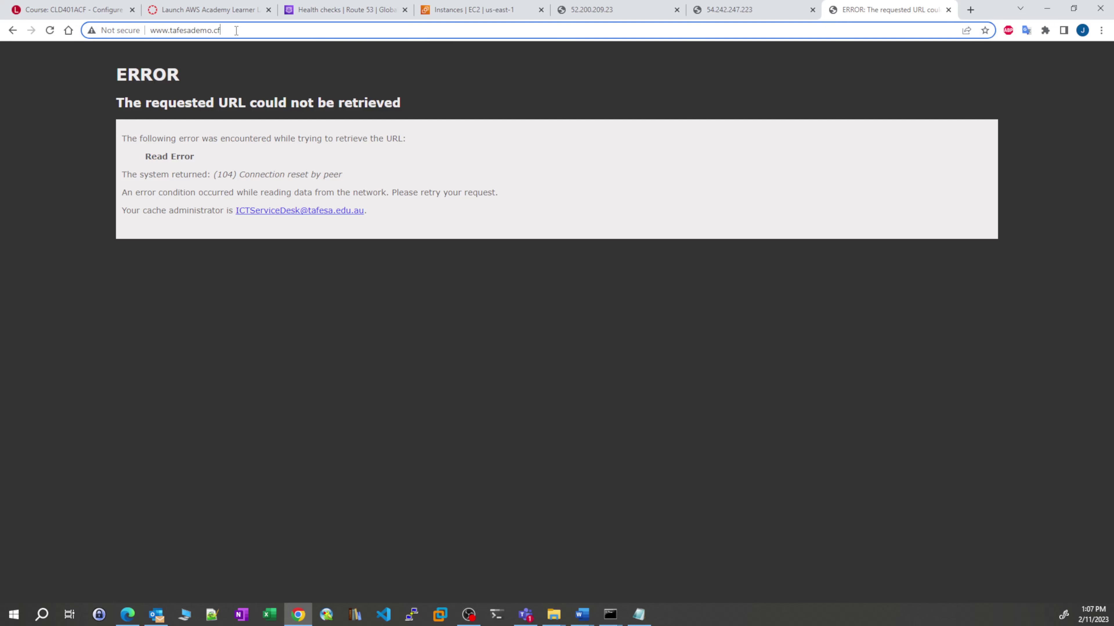
key(Return)
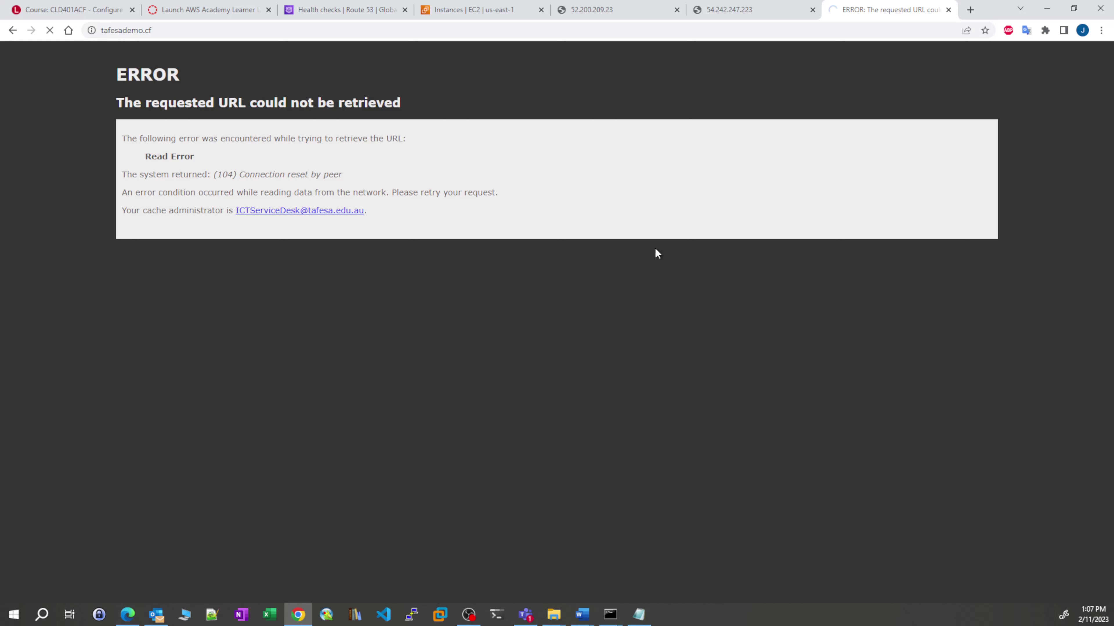
mouse_move(607, 622)
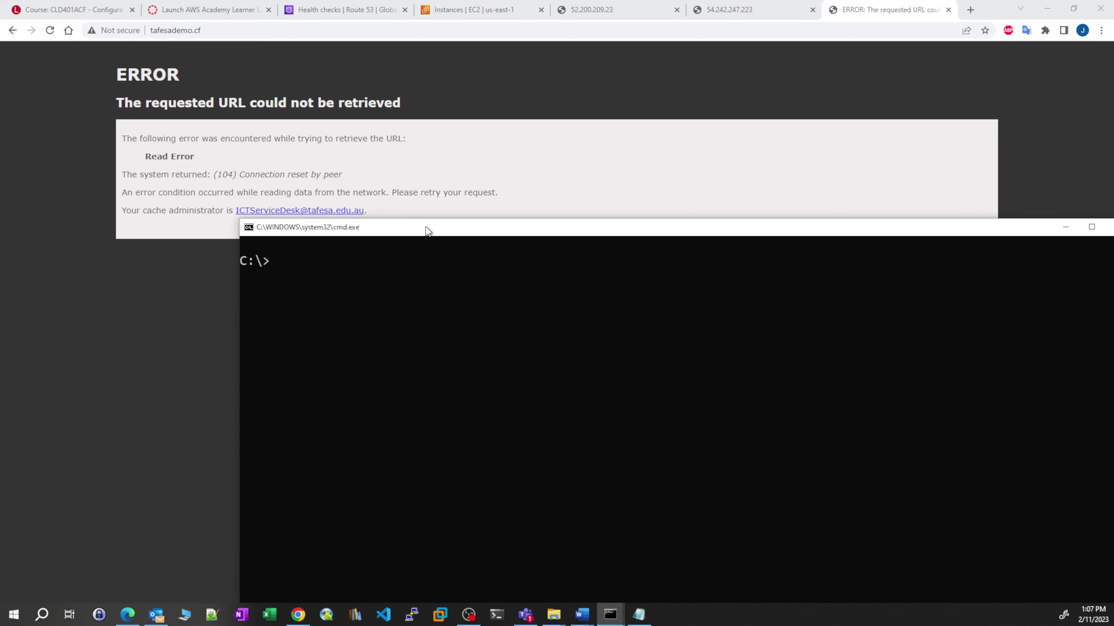
text(nslo)
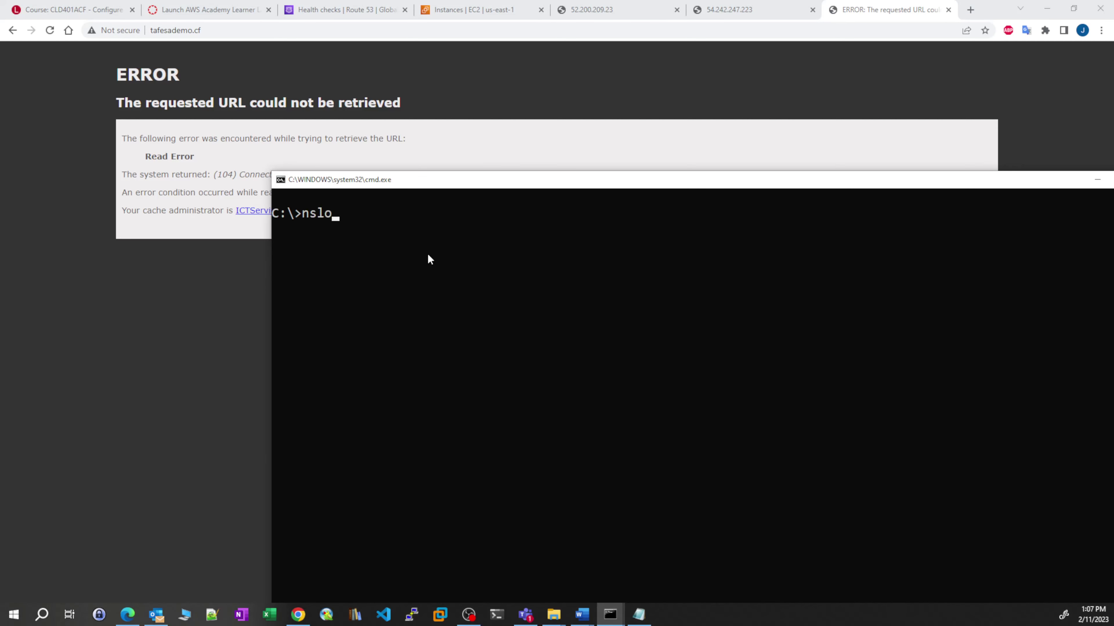
text(okup www.tafesademo)
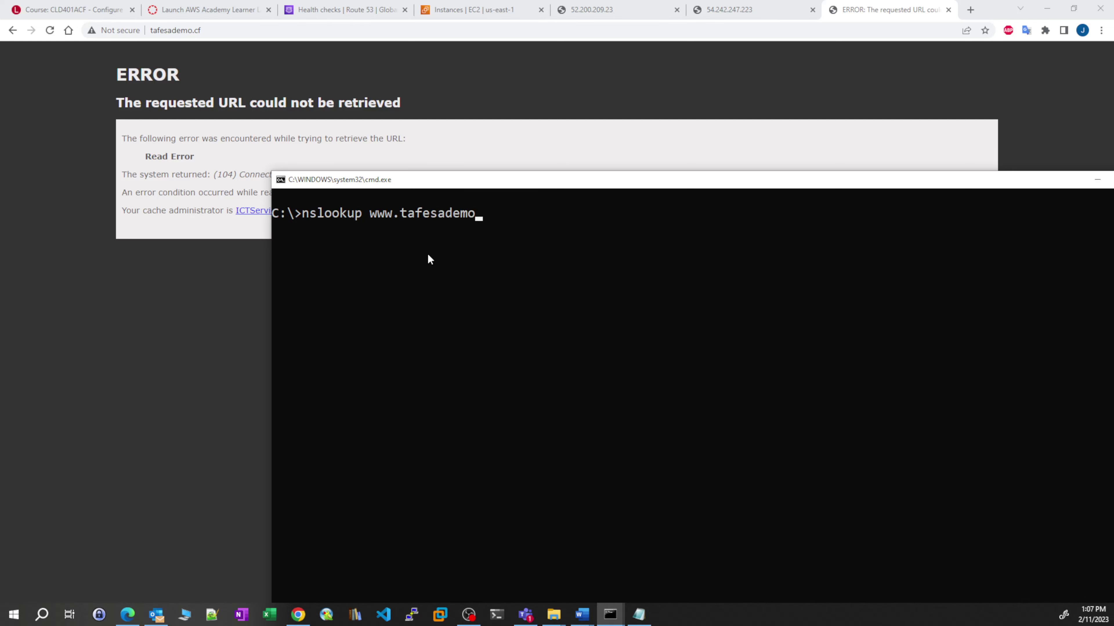
text(.cf)
key(Return)
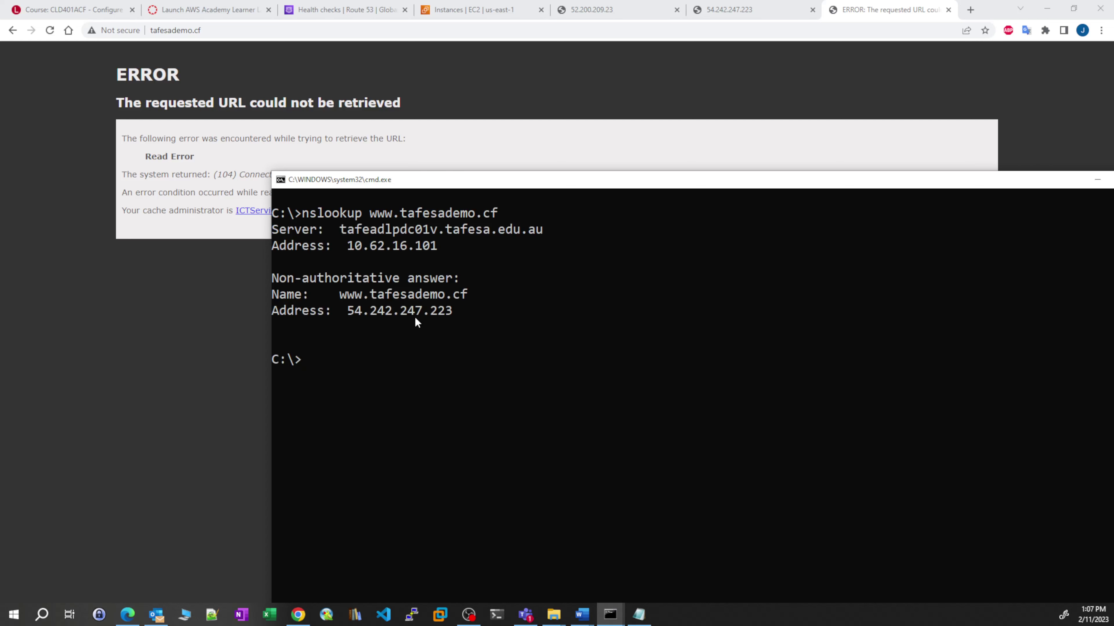
drag(344, 312, 429, 317)
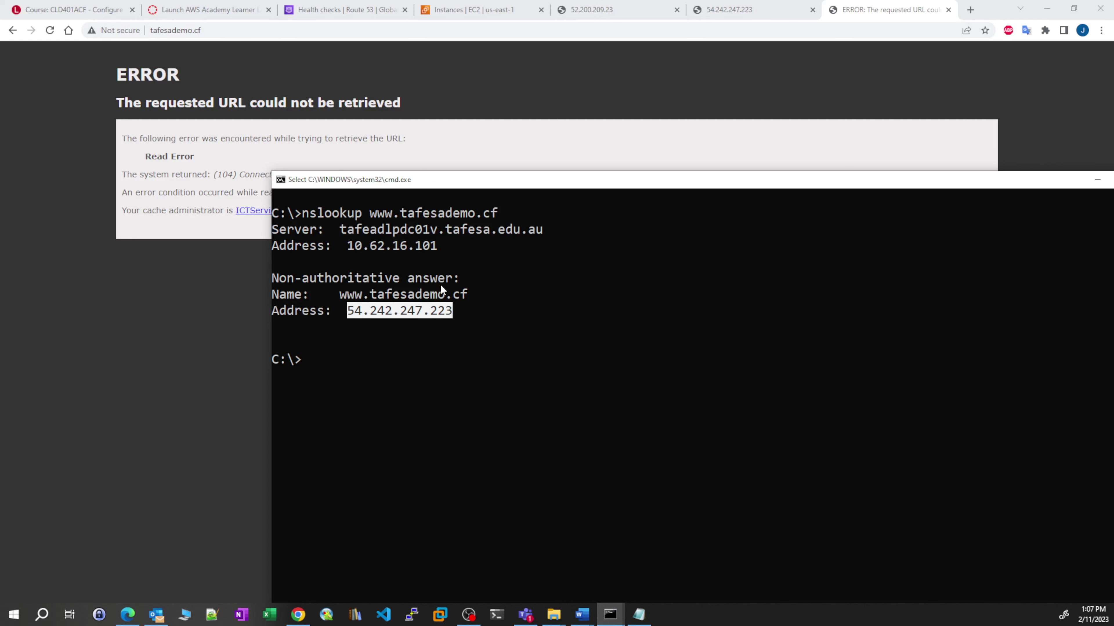
drag(474, 298, 350, 303)
right_click(368, 301)
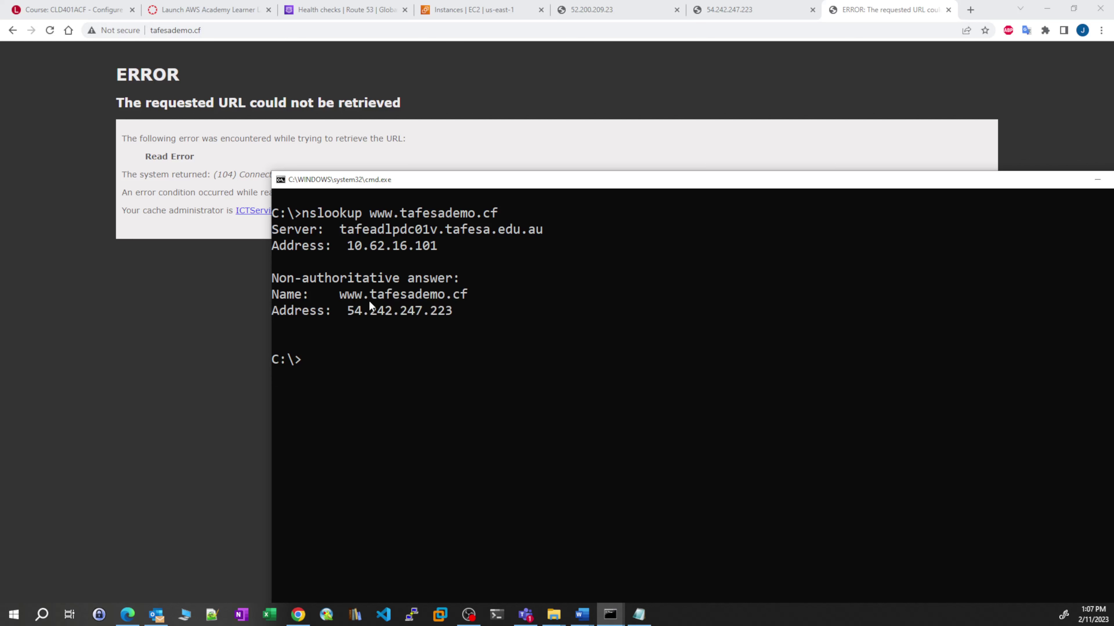
click(877, 7)
click(299, 31)
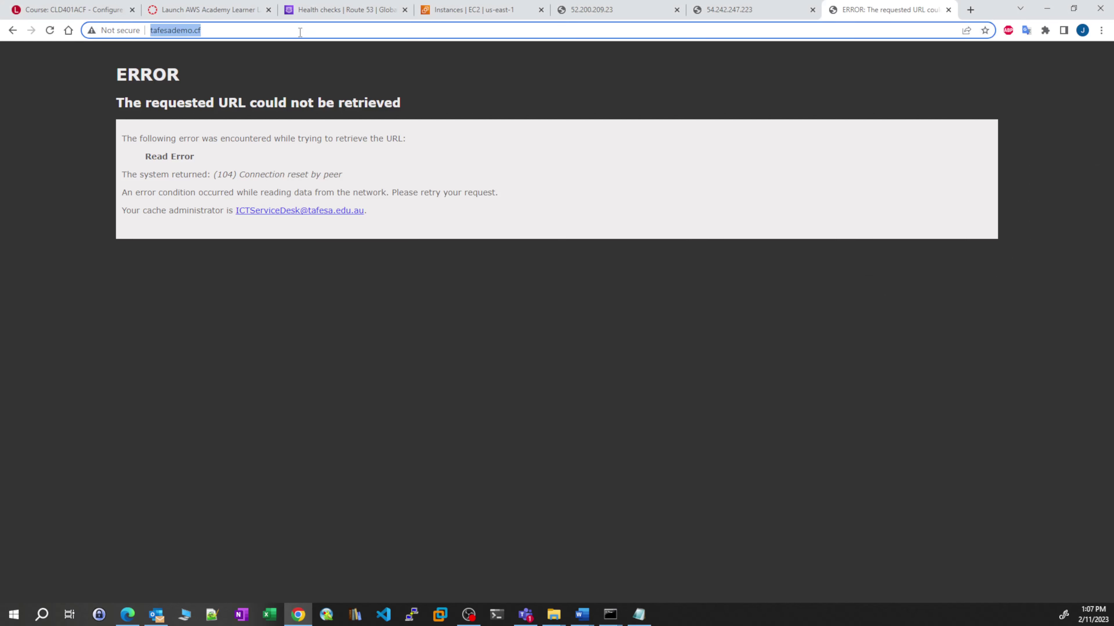
key(ctrl+v)
key(Return)
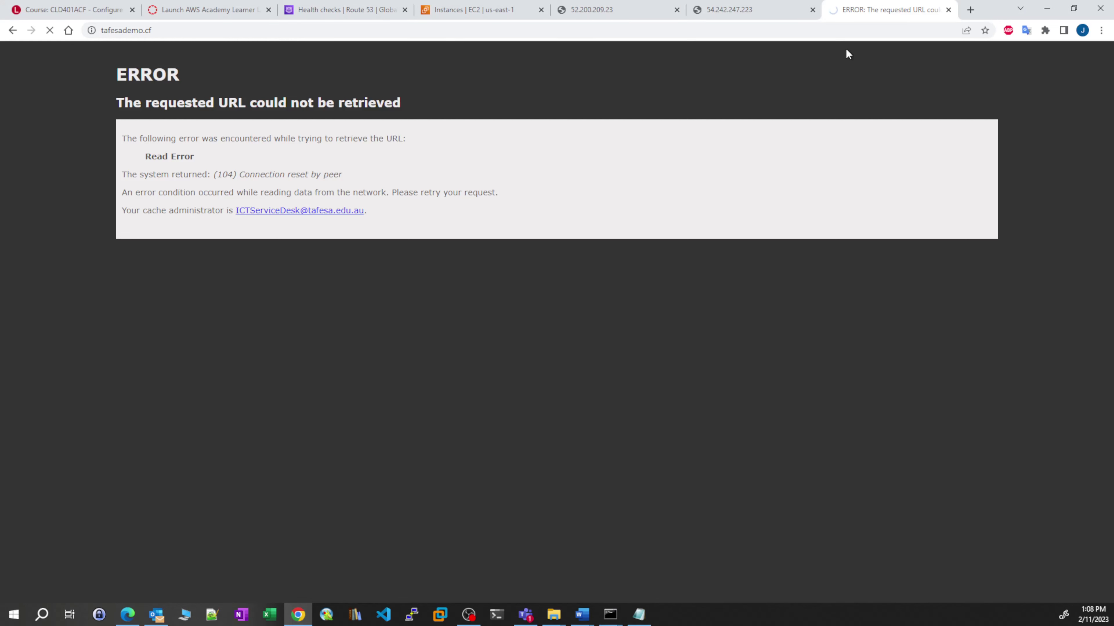
click(1100, 29)
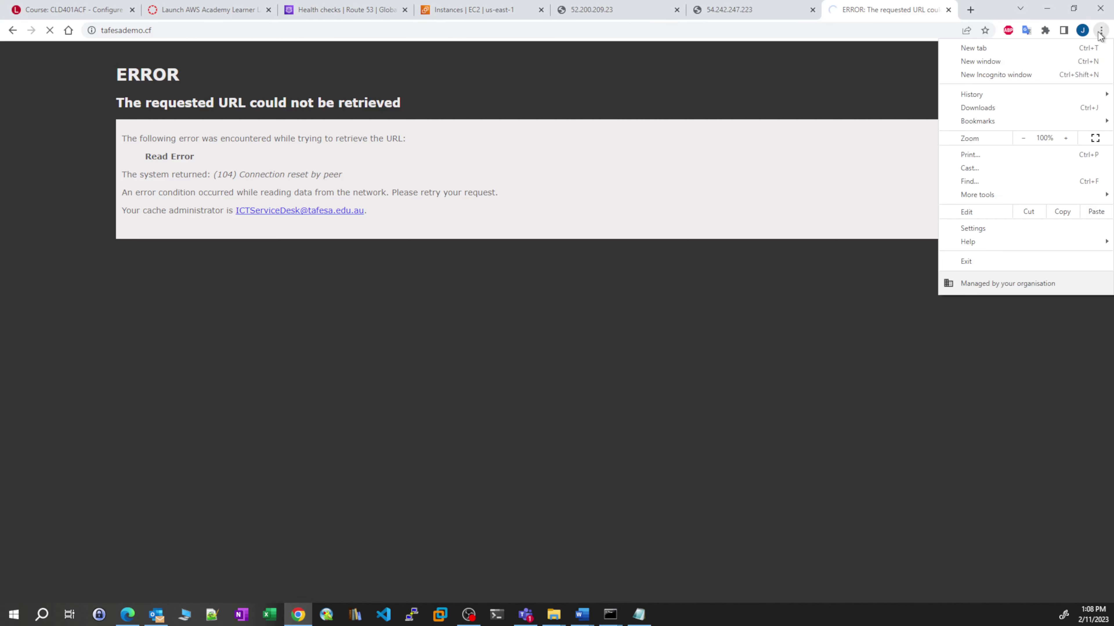
click(982, 80)
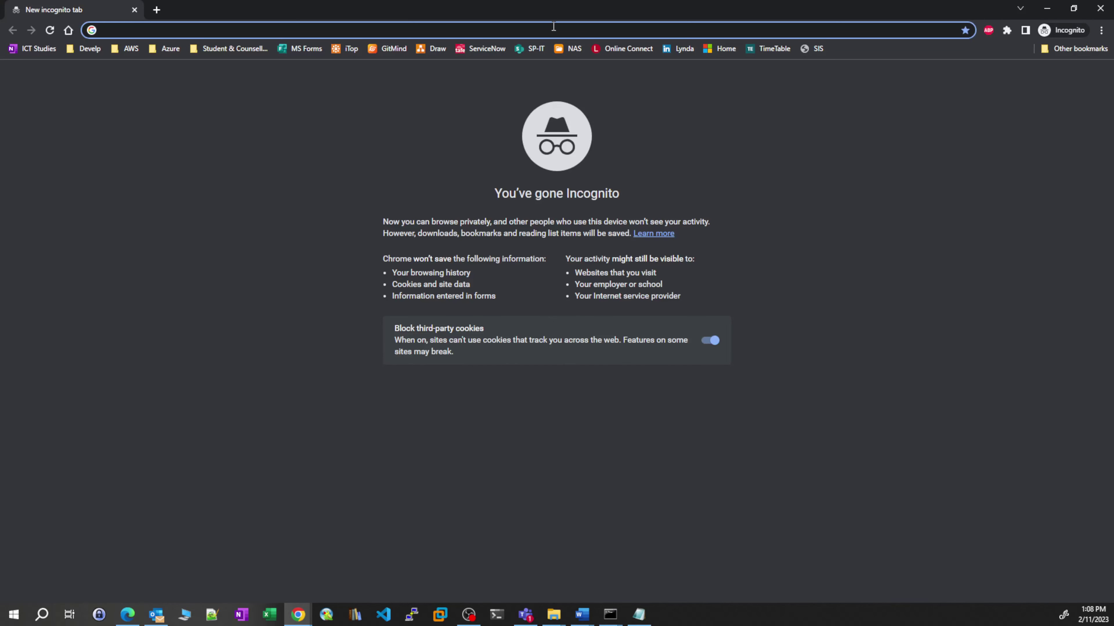
key(ctrl+v)
key(Return)
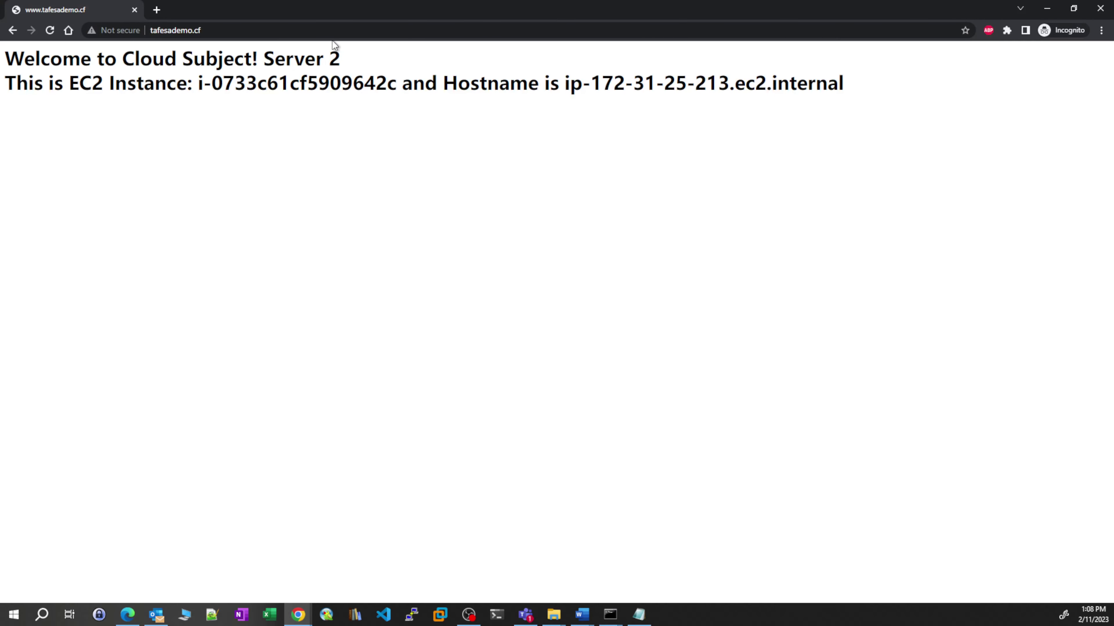
Reduce the Incognito window to a smaller floating size and close the failed website tab in the main browser window.
double_click(319, 18)
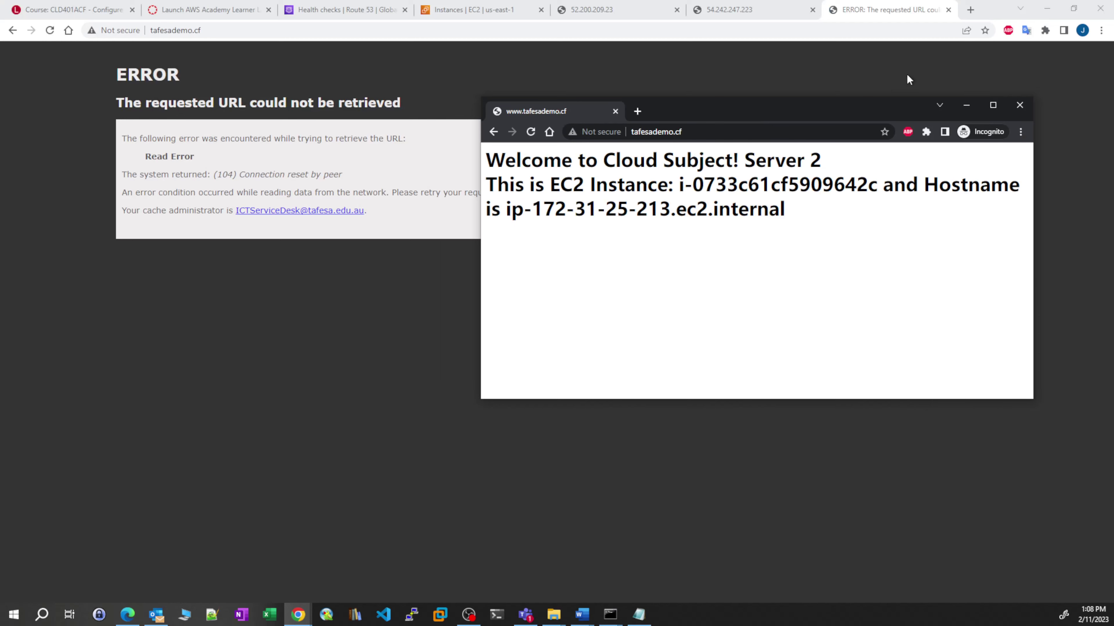
click(948, 10)
click(647, 145)
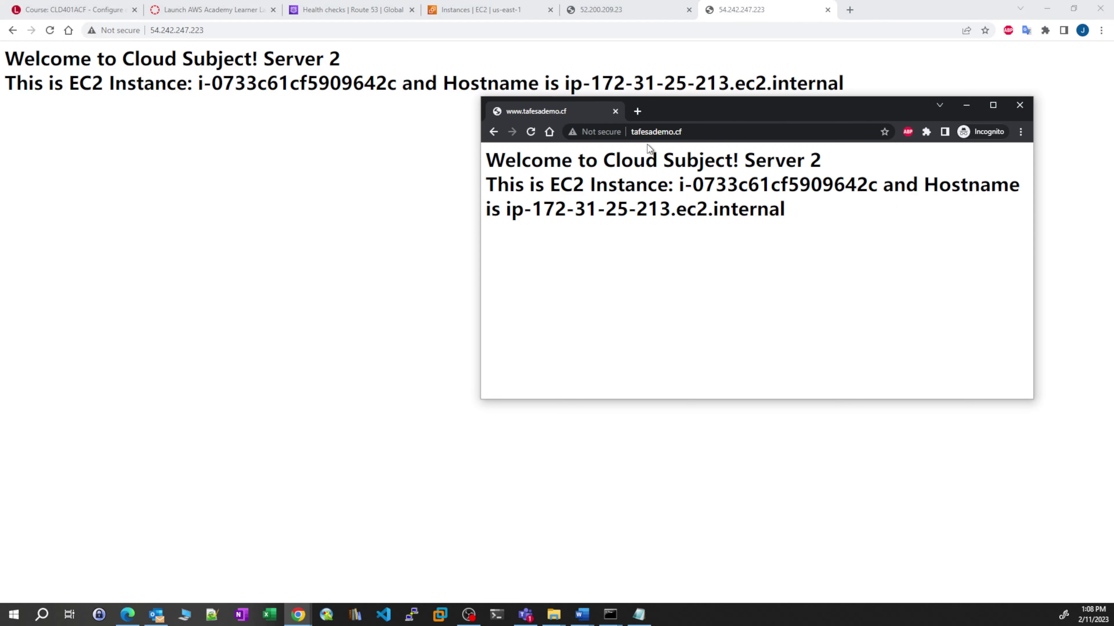
Highlight the site's welcome text in the Incognito window to check which server answers, and clear the highlight.
click(718, 131)
drag(855, 232, 485, 158)
click(661, 242)
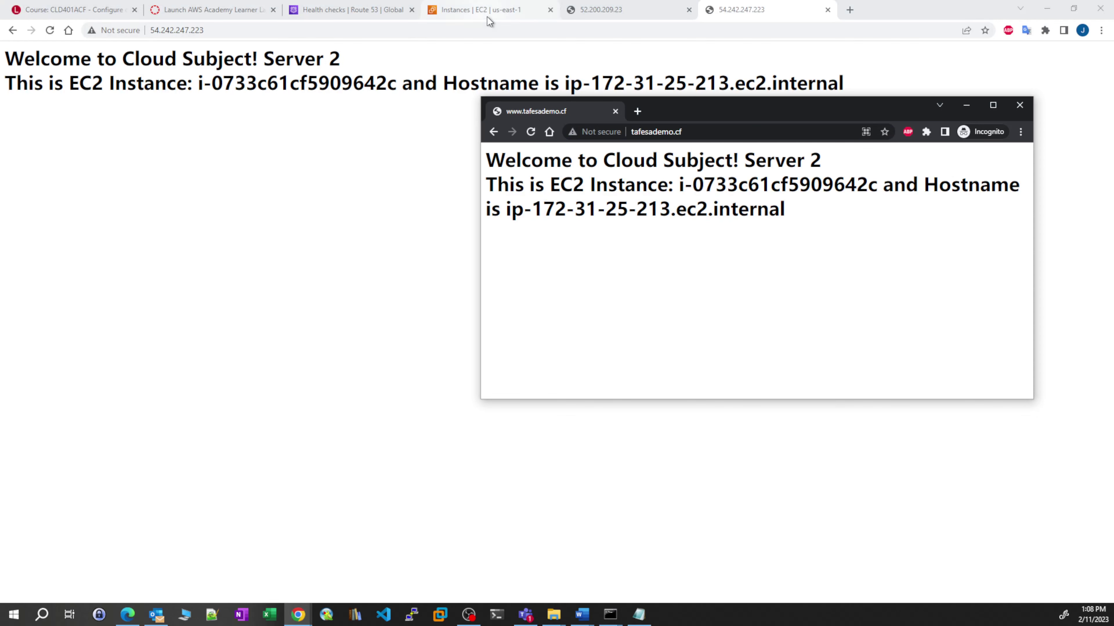
Switch to the EC2 Instances list and deselect Web1 to compare the states of both web servers.
click(511, 18)
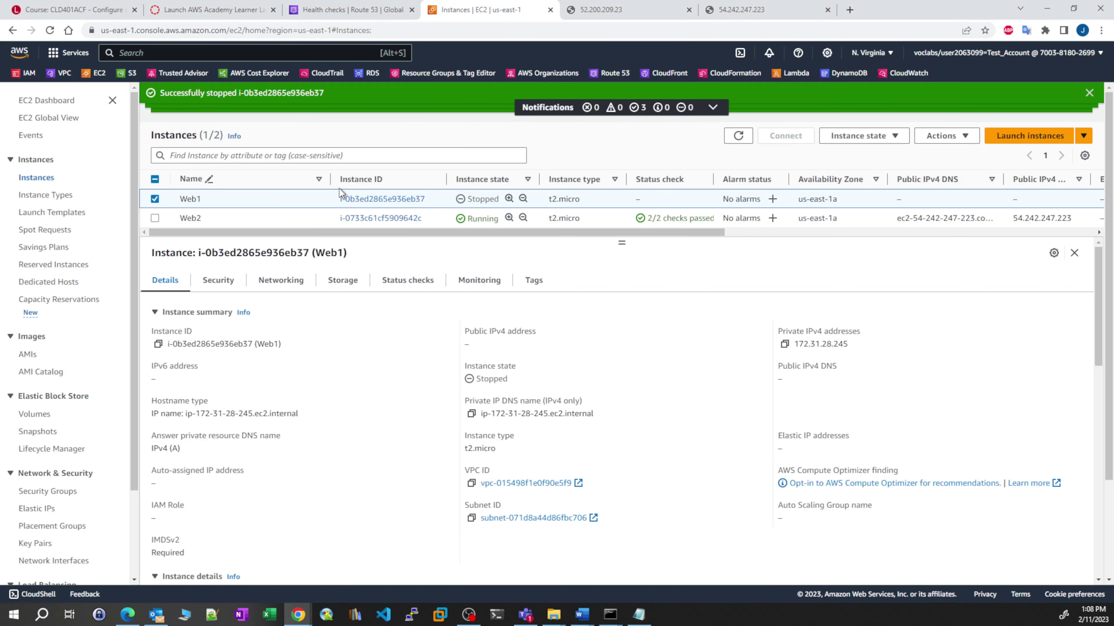
click(155, 199)
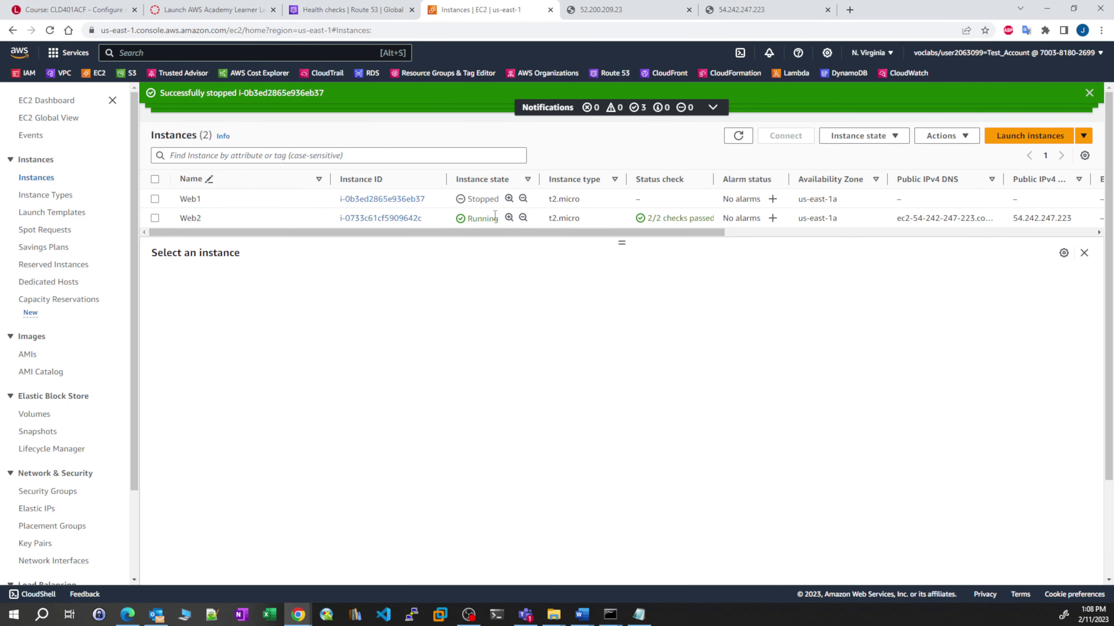
Open the tafesademo.cf hosted zone's records in Route 53 and highlight the secondary failover record's IP address.
click(341, 10)
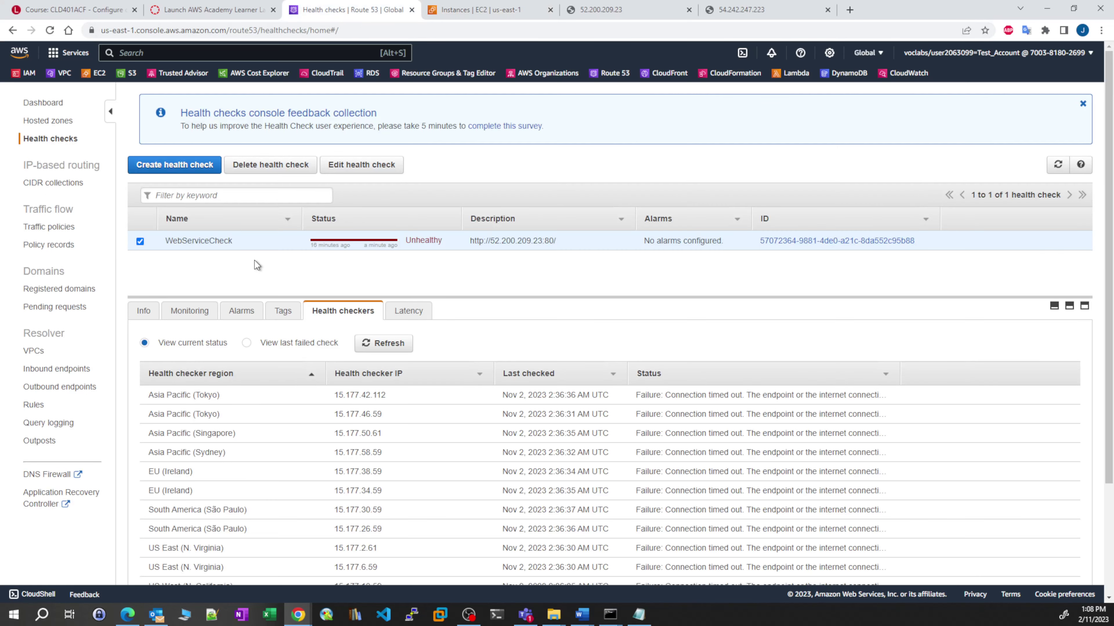
click(51, 115)
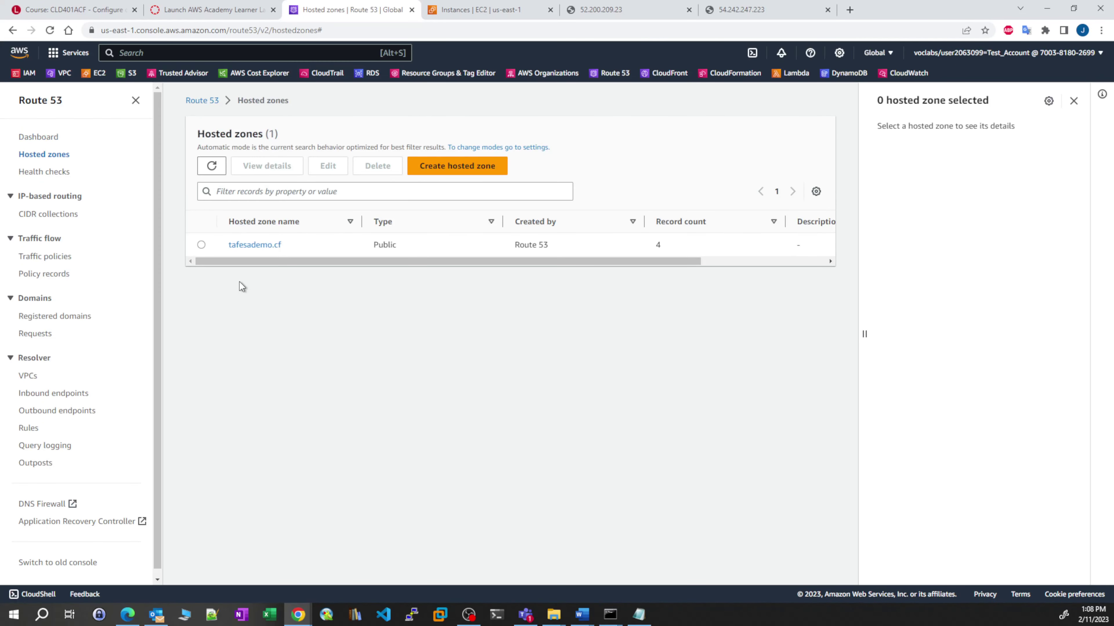
click(258, 245)
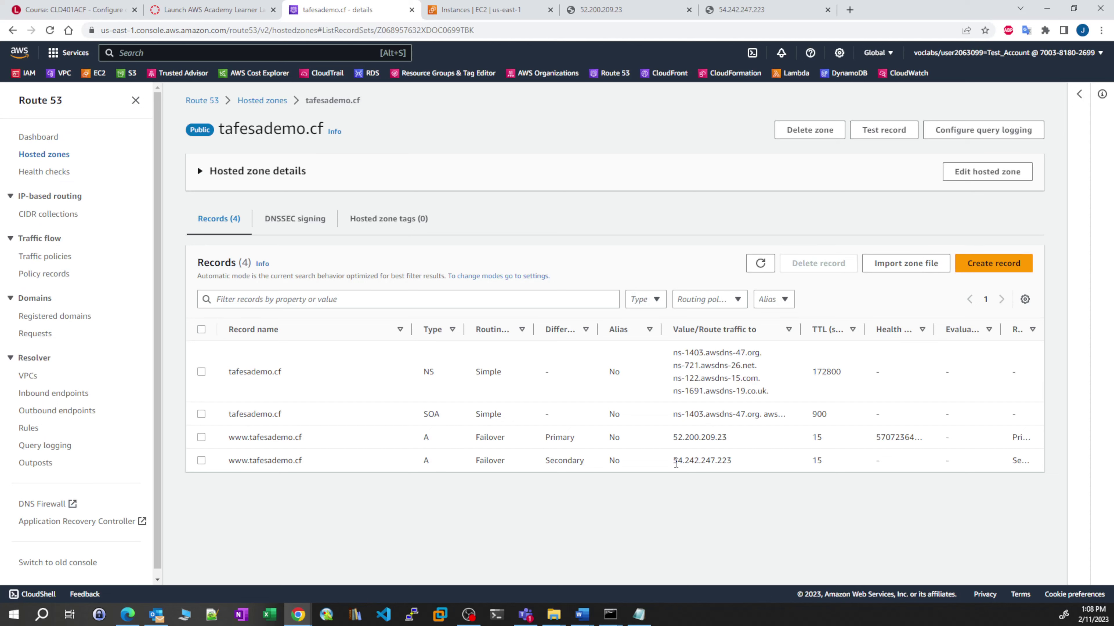
drag(676, 464, 732, 463)
click(739, 466)
Bring back the Incognito window and load tafesademo.cf again to check the failover.
mouse_move(307, 614)
click(381, 523)
click(714, 132)
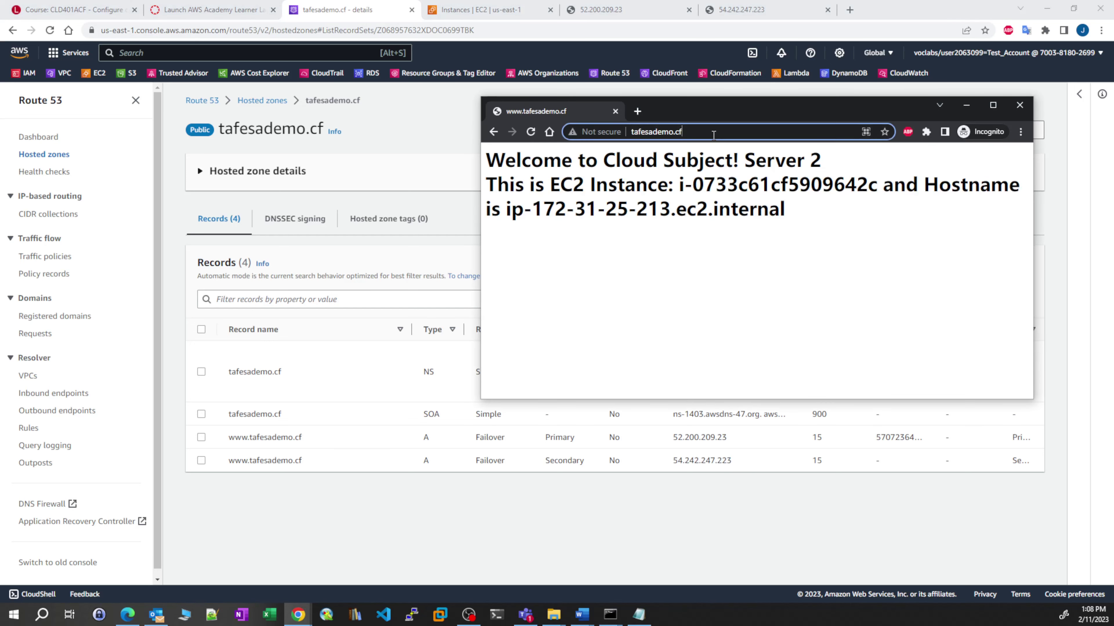
key(Return)
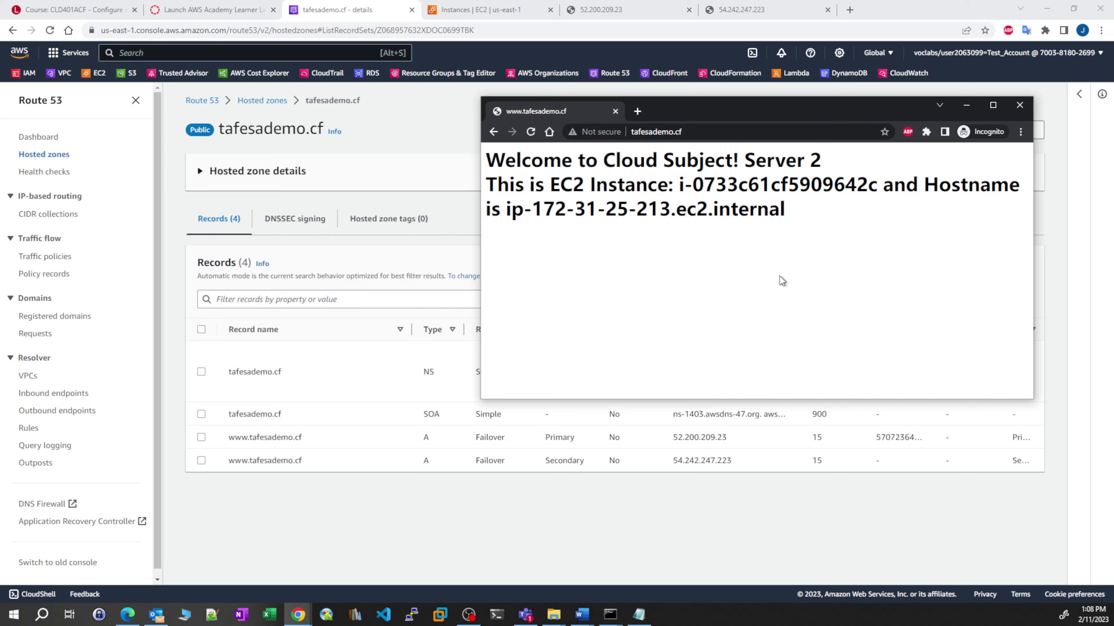